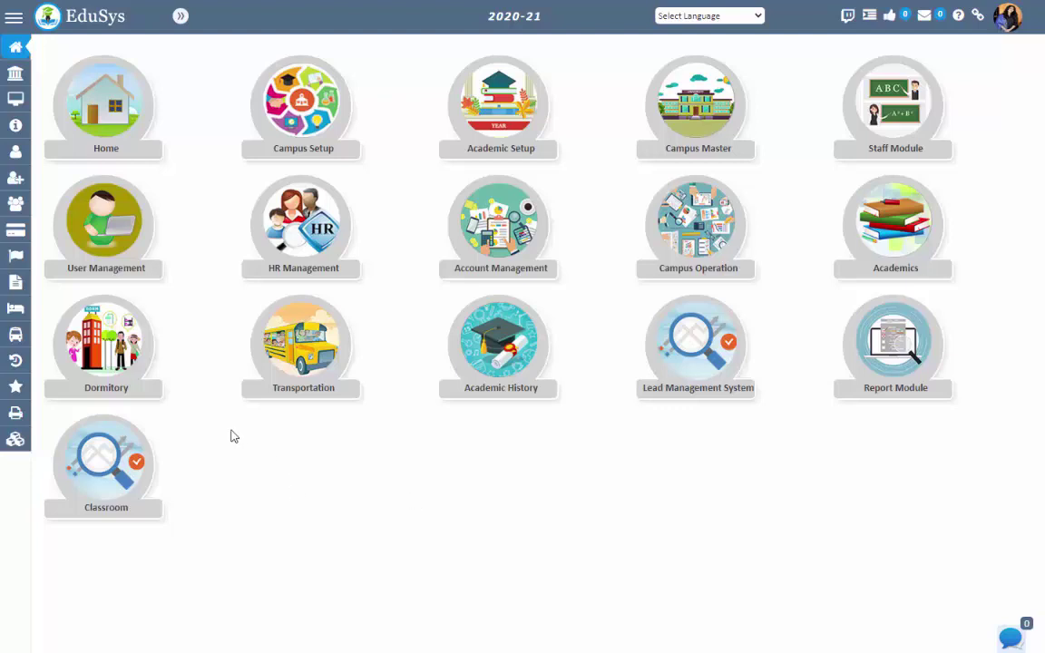
# Open Role Authorization under User Management, keeping the Kutti institution branch selected
pyautogui.click(107, 234)
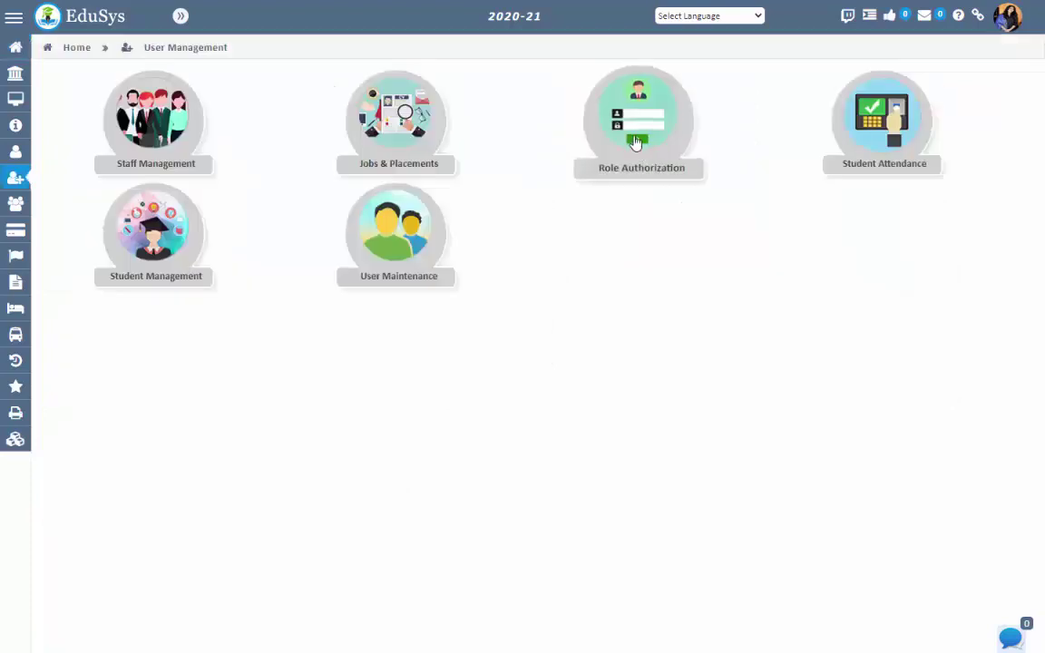
pyautogui.click(636, 142)
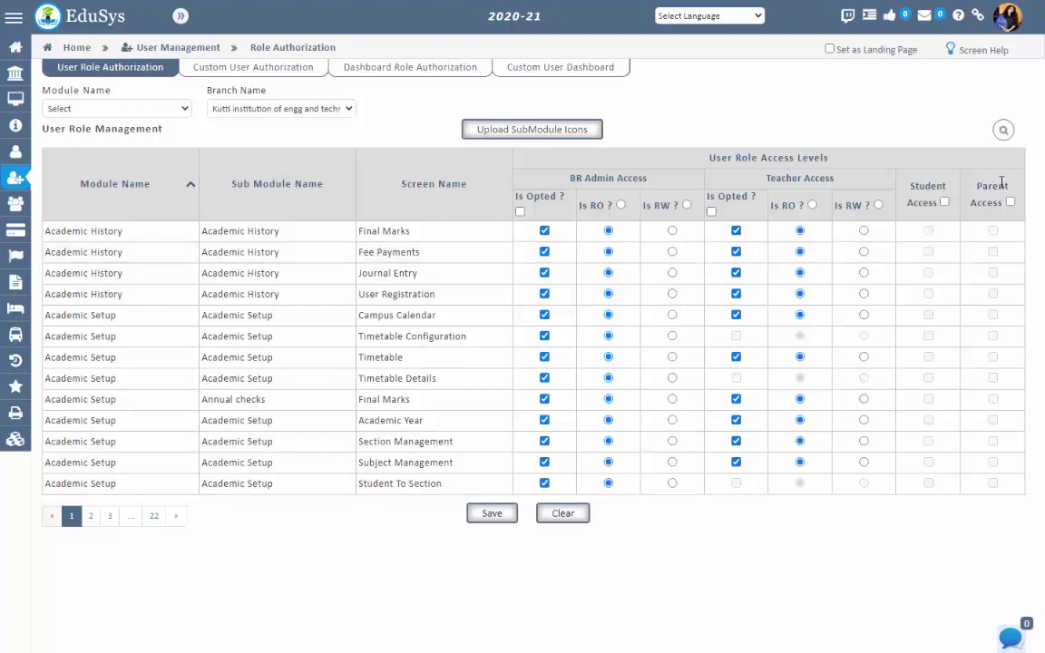
pyautogui.click(335, 109)
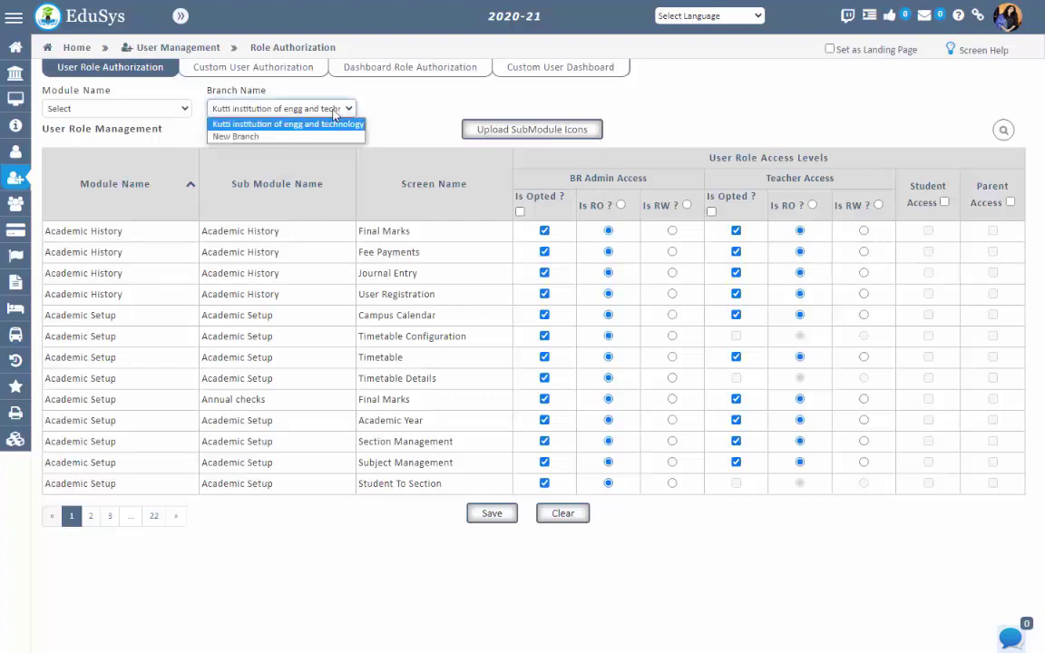
pyautogui.click(334, 110)
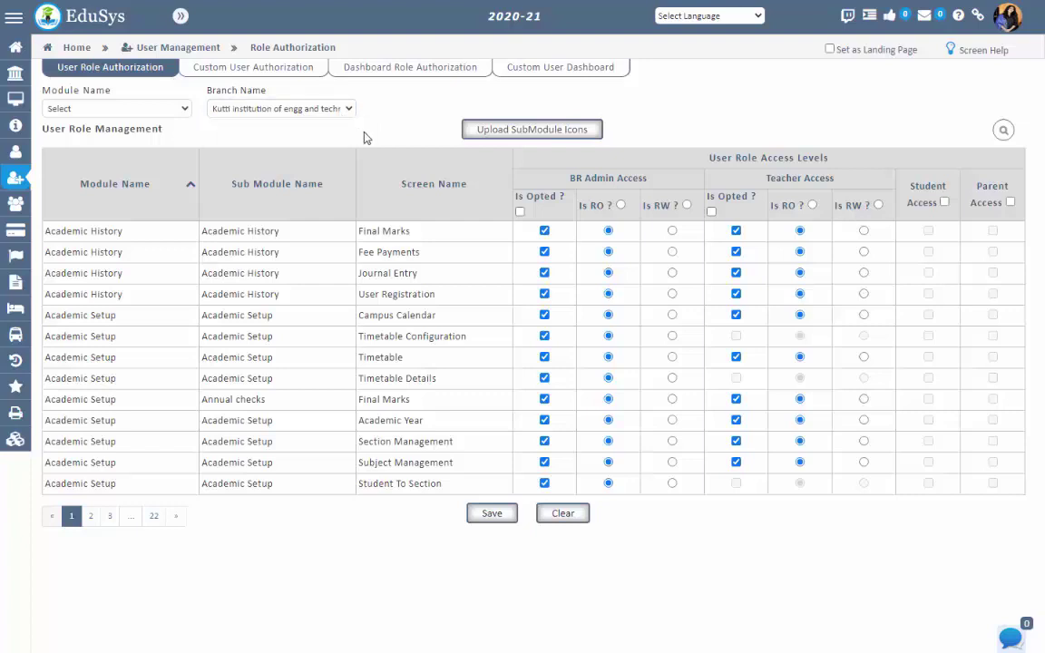
# Untick and re-tick BR Admin Is Opted for Final Marks and Fee Payments
pyautogui.click(544, 232)
pyautogui.click(545, 252)
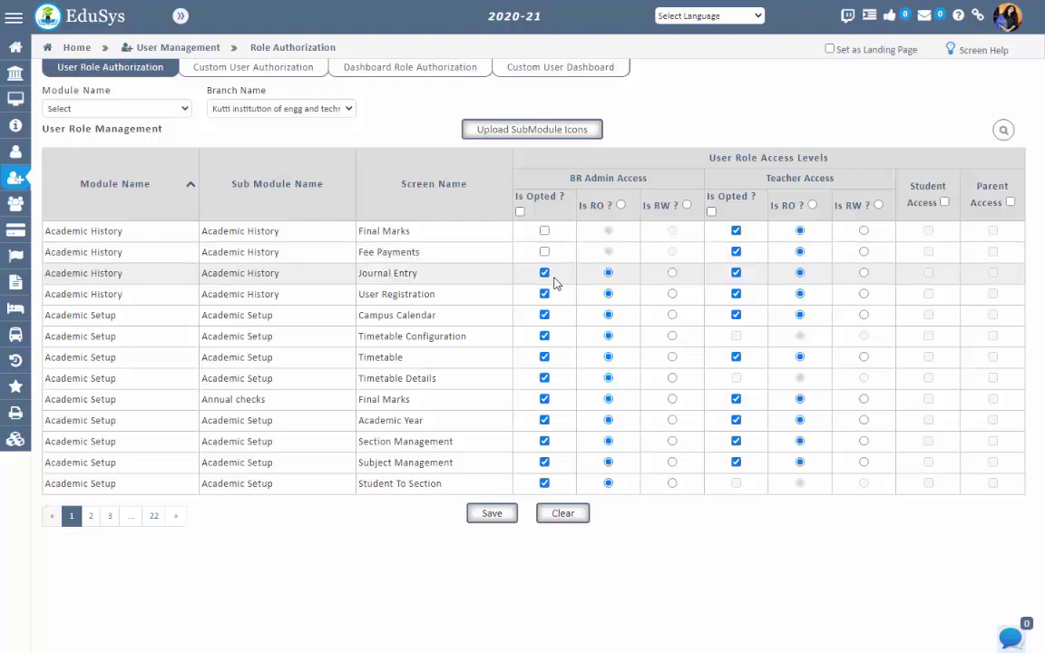
pyautogui.click(544, 252)
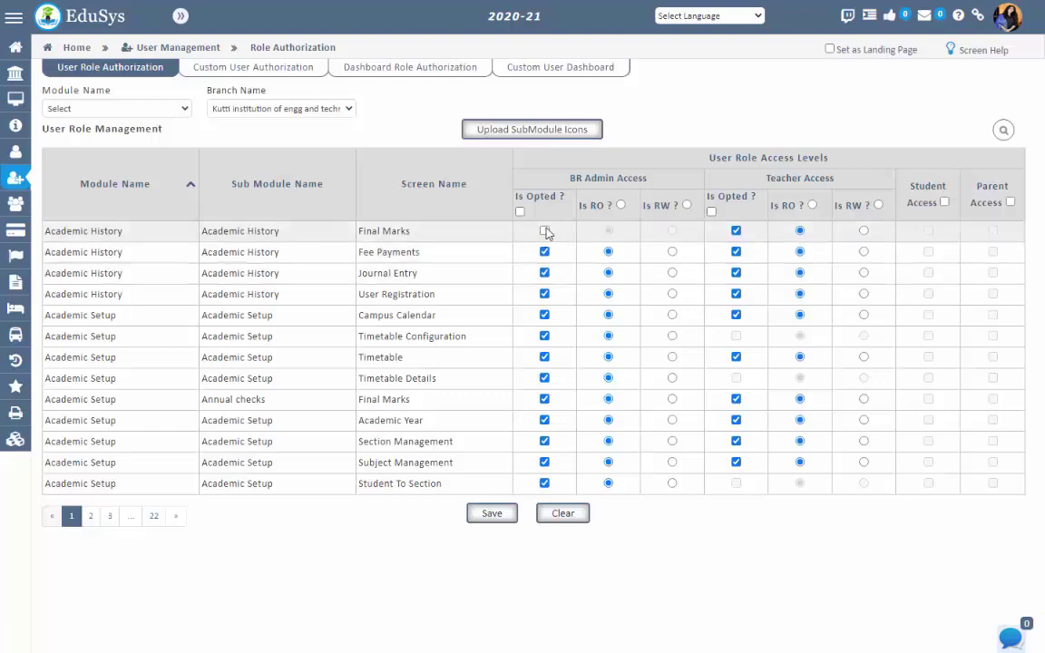
pyautogui.click(544, 230)
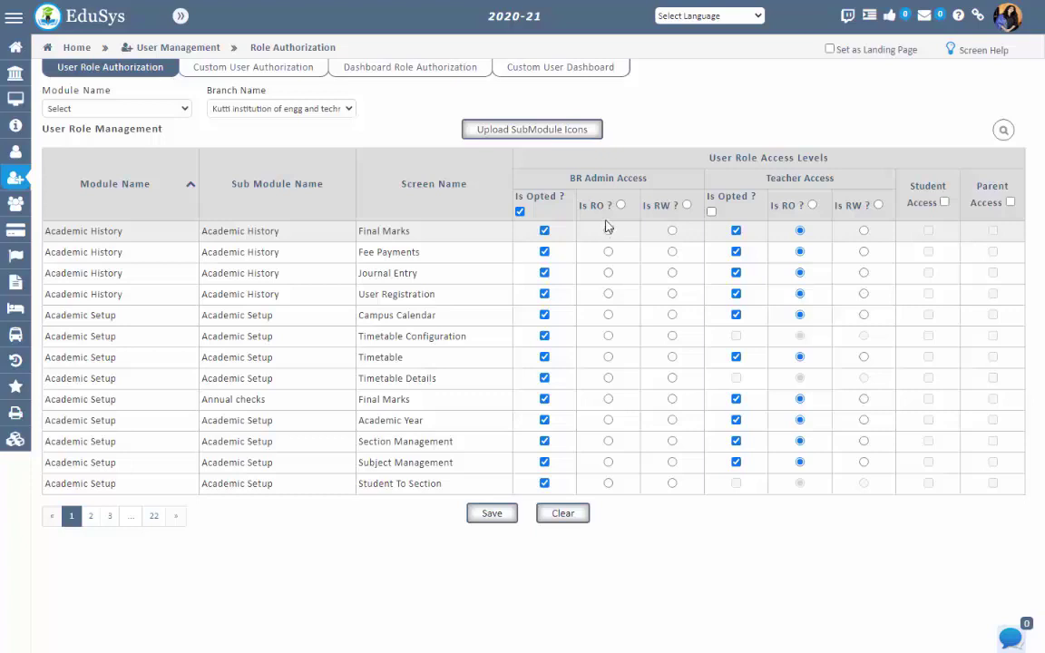
# Give BR Admin read-write access on every screen via the Is RW header radio
pyautogui.moveTo(645, 206); pyautogui.dragTo(670, 207)
pyautogui.click(671, 207)
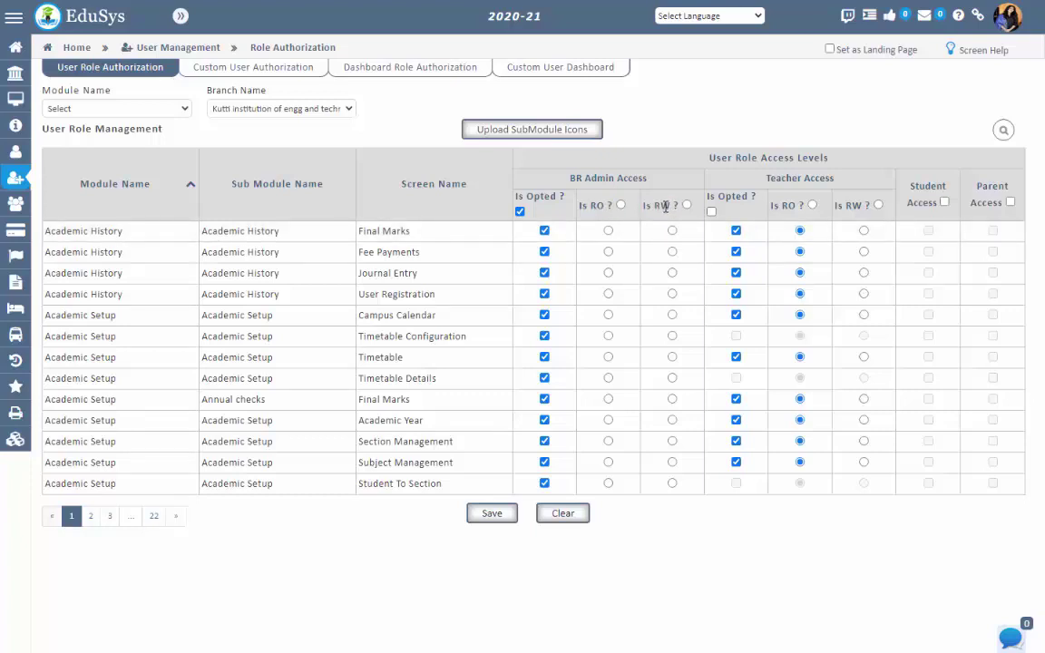
pyautogui.click(620, 205)
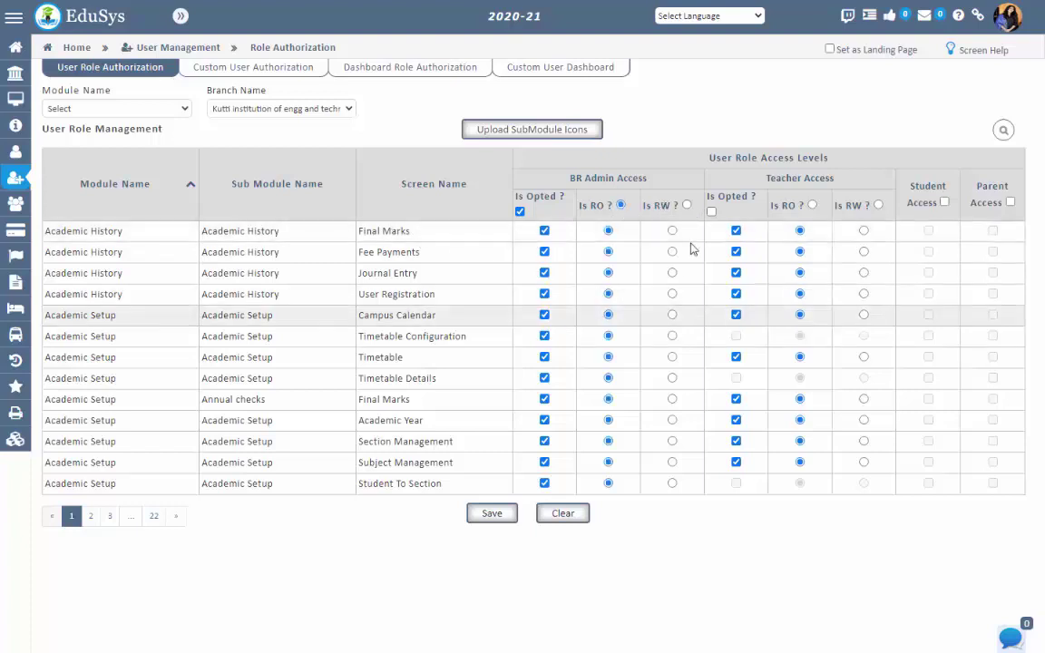
pyautogui.click(687, 205)
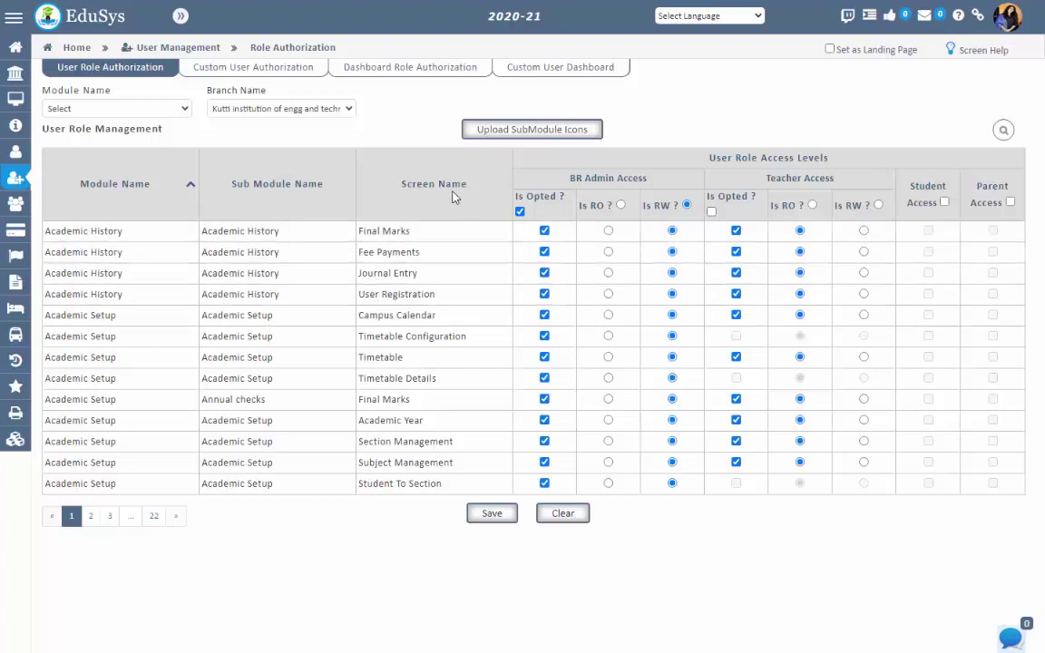
# Re-toggle Final Marks and Fee Payments access, then clear the unsaved BR Admin changes, confirming YES
pyautogui.click(544, 231)
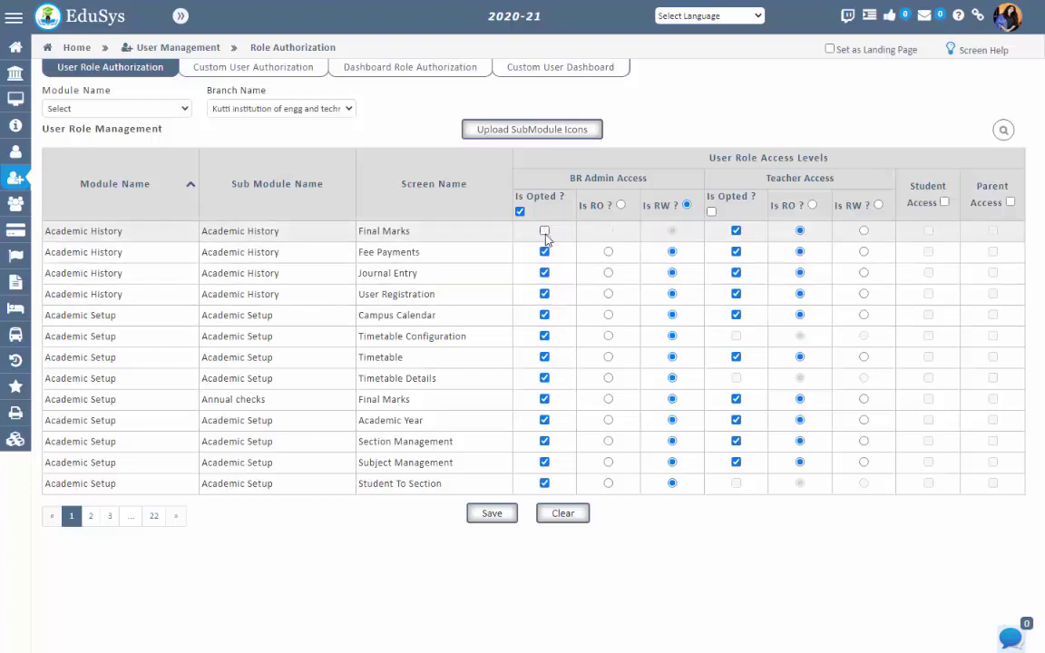
pyautogui.click(545, 252)
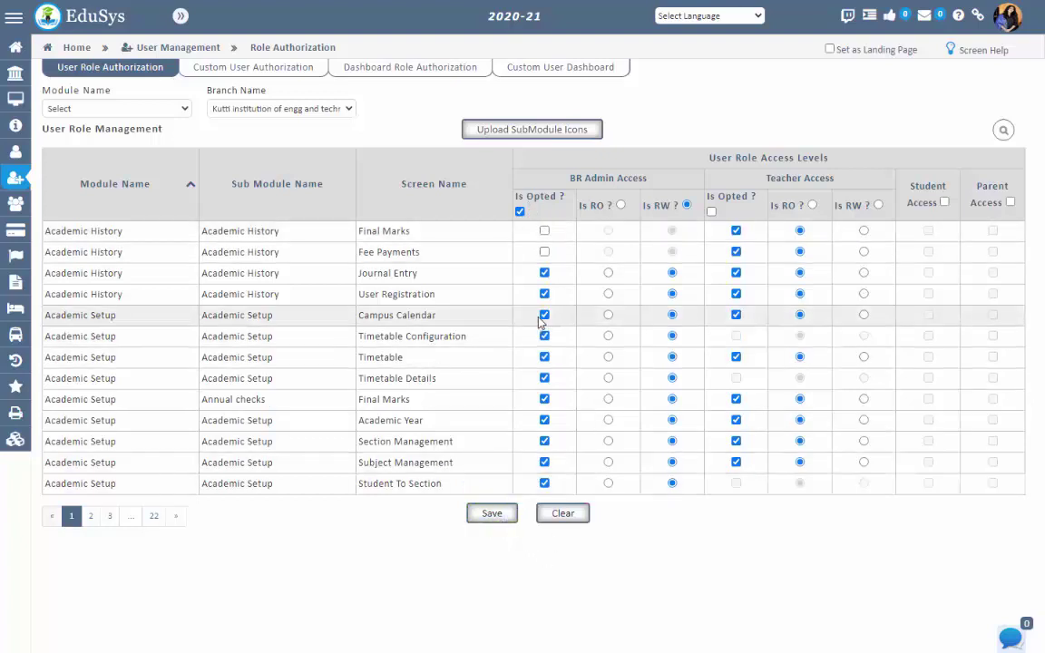
pyautogui.click(545, 253)
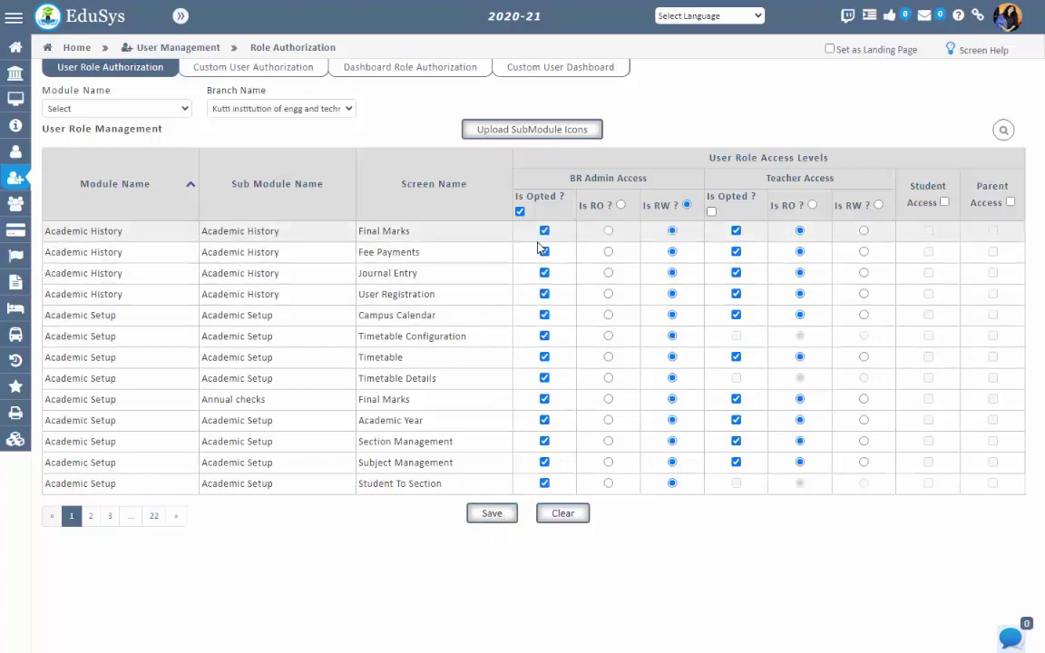
pyautogui.click(562, 514)
pyautogui.click(478, 238)
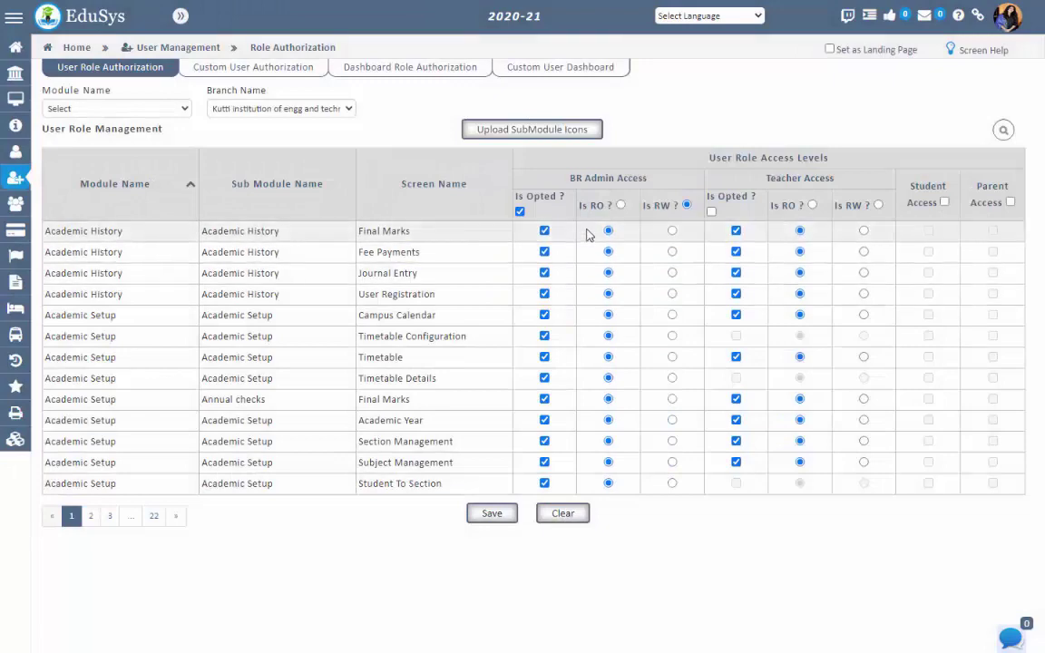
# Browse the sub-module icons list, then confirm leaving despite unsaved changes
pyautogui.click(524, 132)
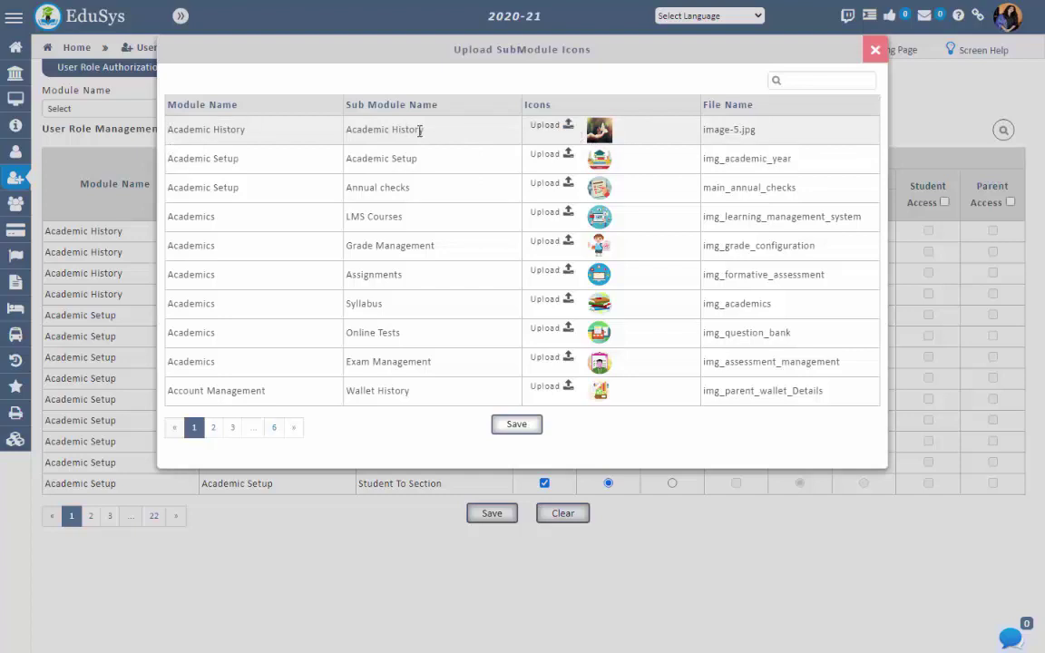
pyautogui.click(874, 52)
pyautogui.click(15, 361)
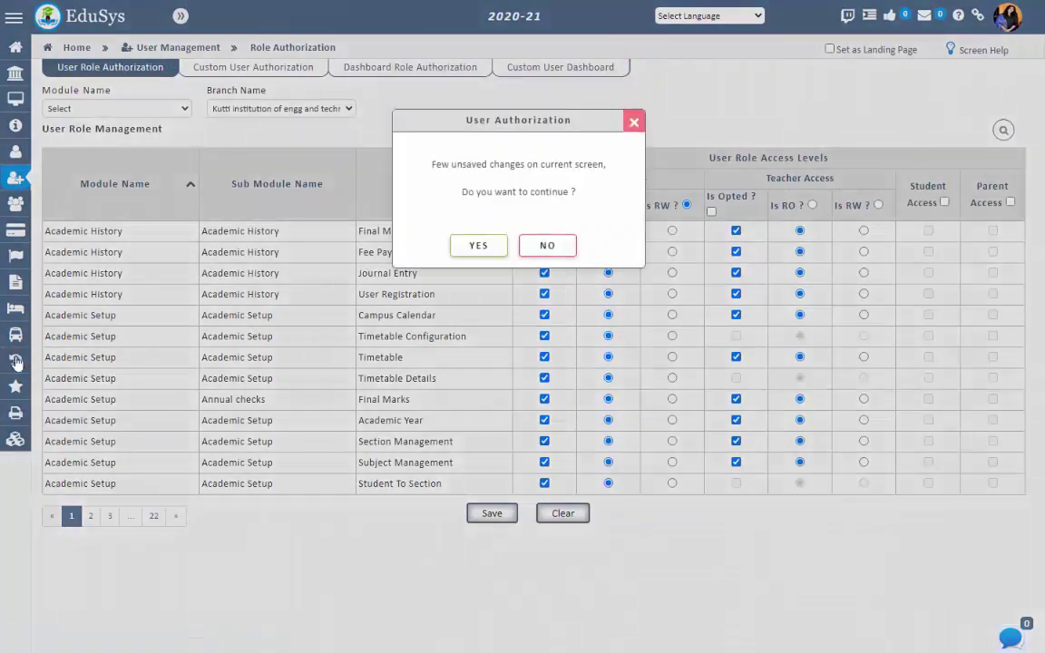
pyautogui.click(467, 244)
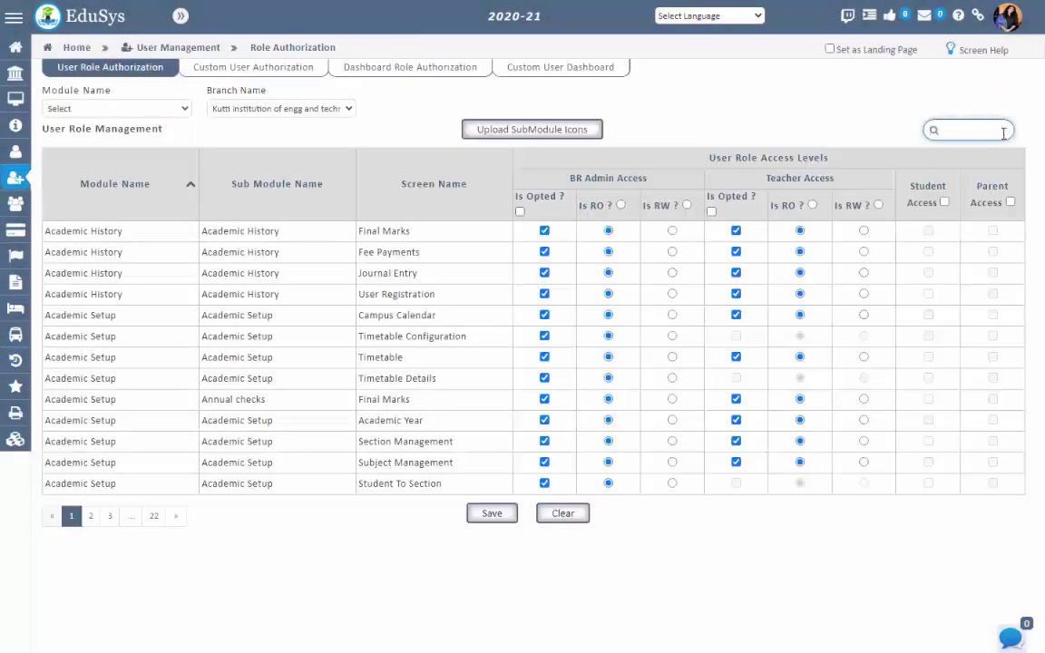
# Try searching screens with 't', then switch to Custom User Authorization, confirming the prompt
pyautogui.click(1004, 133)
pyautogui.write('t')
pyautogui.press('BackSpace')
pyautogui.press('BackSpace')
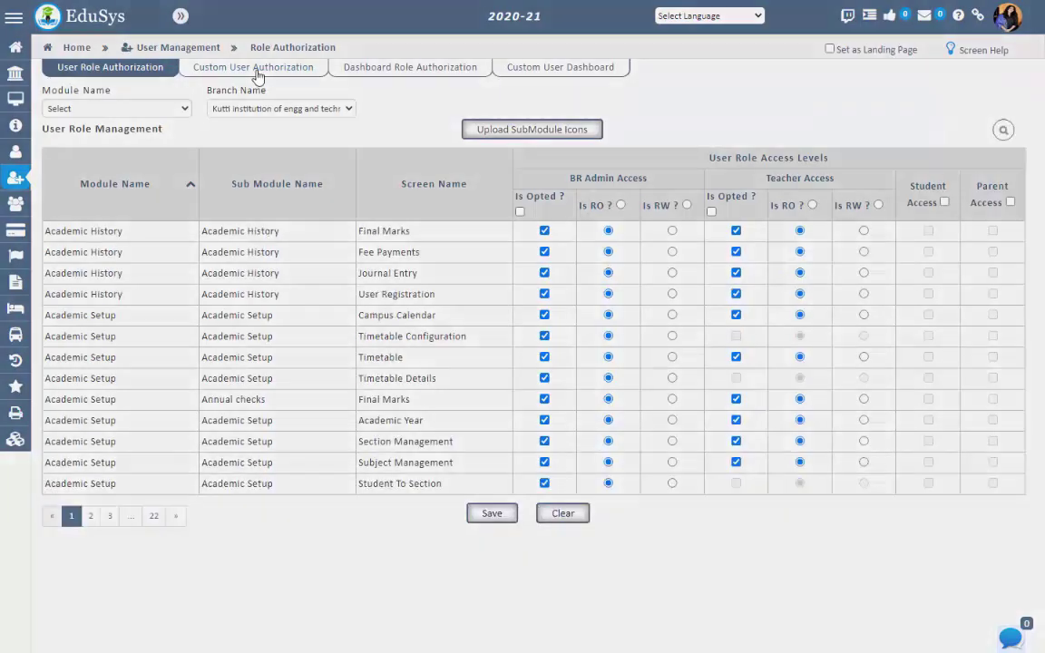
pyautogui.click(258, 74)
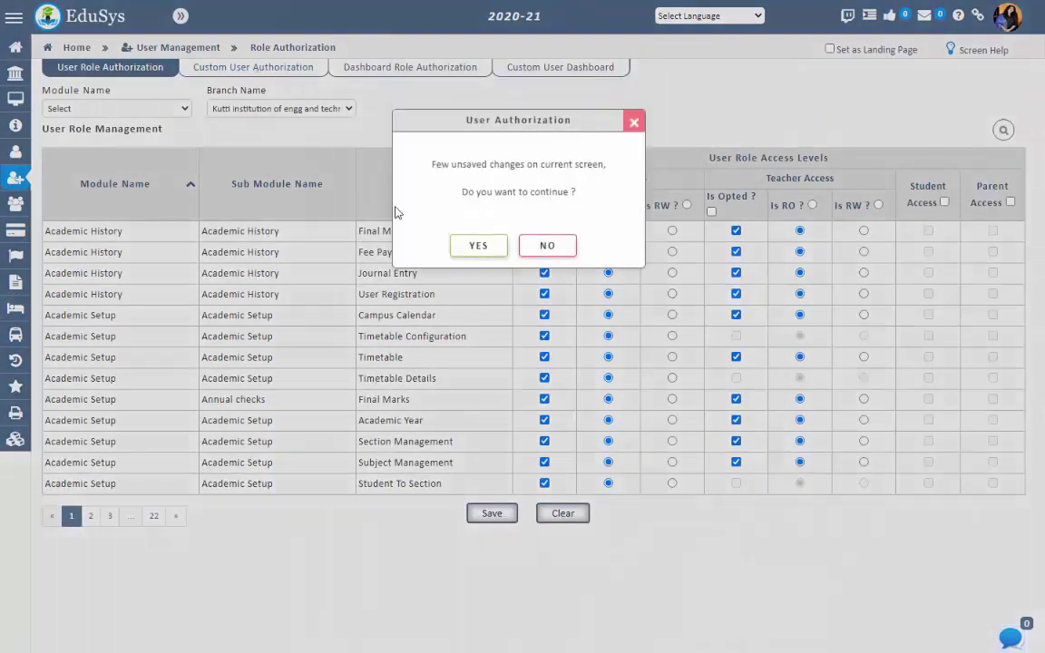
pyautogui.click(474, 246)
# Pick Academic Setup module and ADMIN department with one user, leaving screens read-only
pyautogui.click(150, 132)
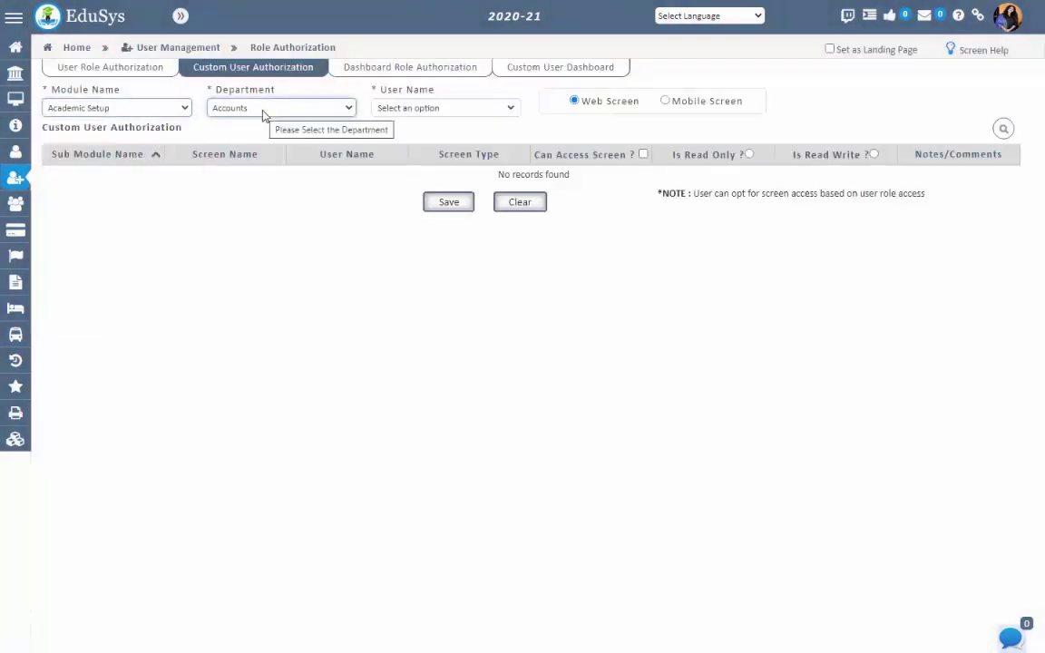
pyautogui.click(263, 112)
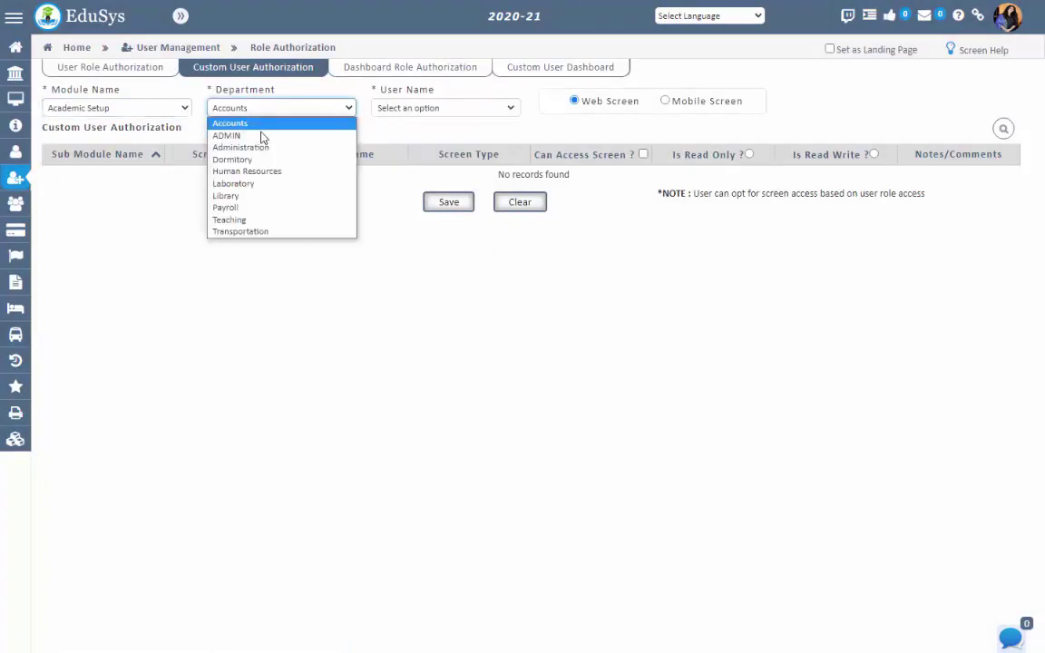
pyautogui.click(245, 132)
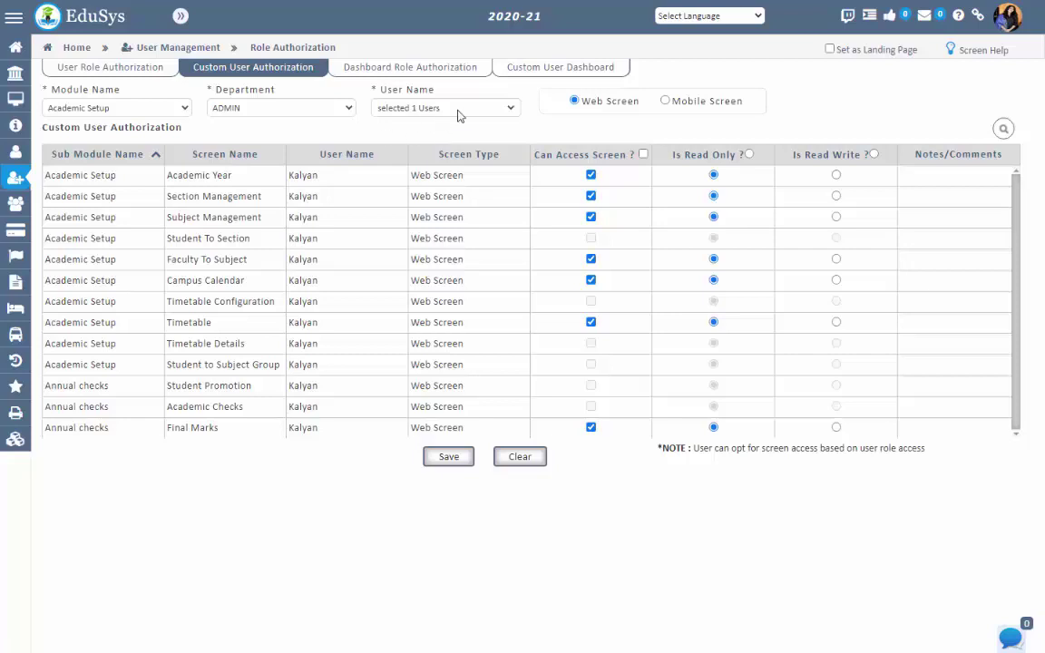
pyautogui.click(374, 107)
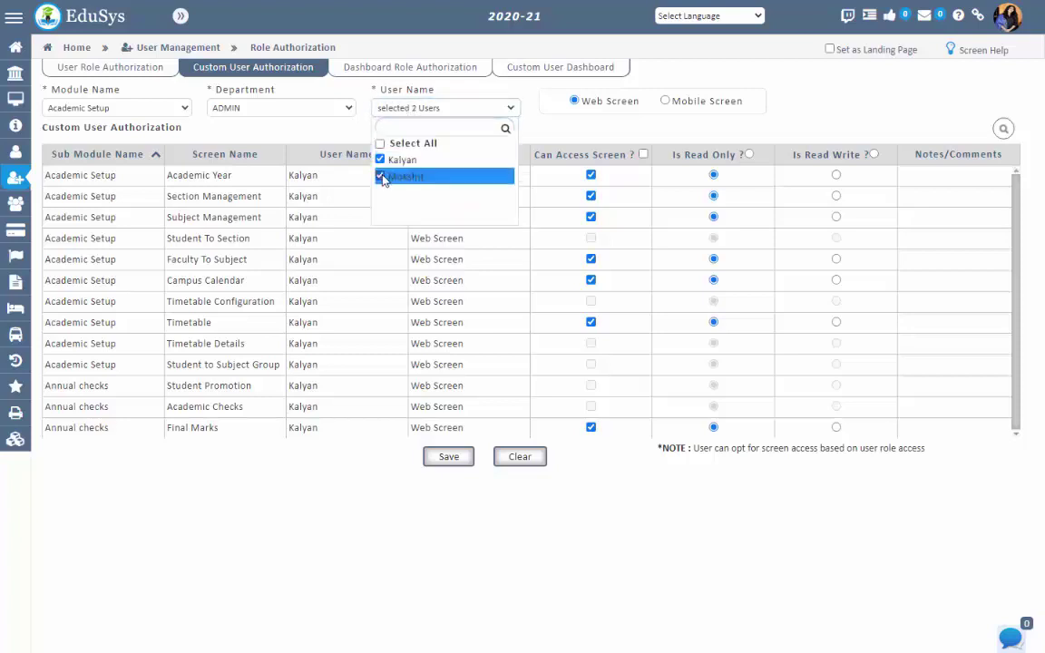
pyautogui.click(385, 135)
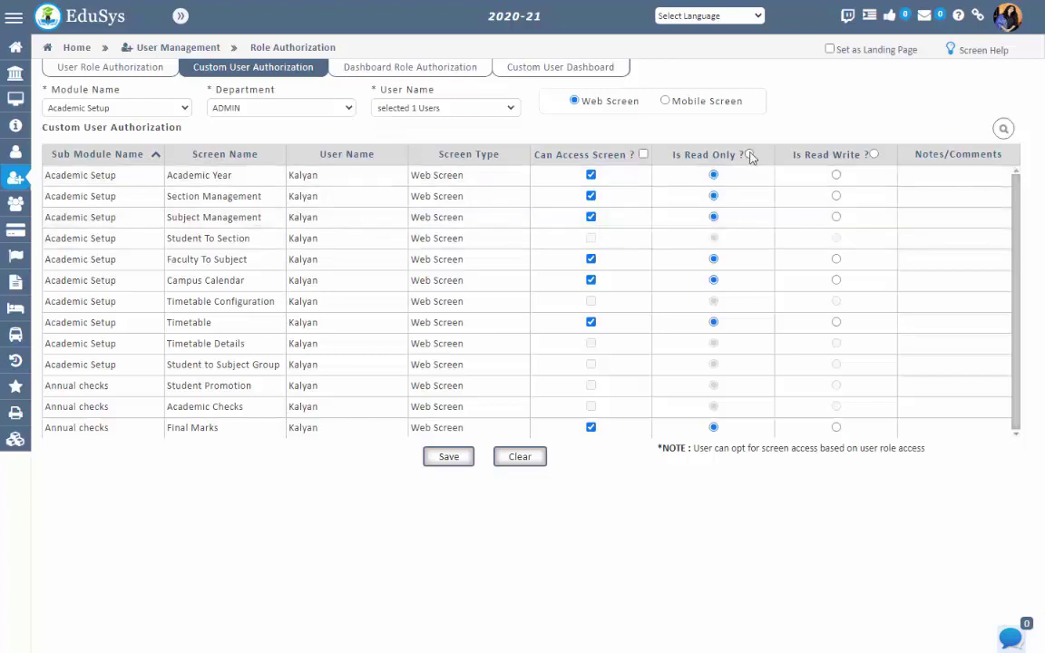
pyautogui.click(874, 155)
pyautogui.click(750, 155)
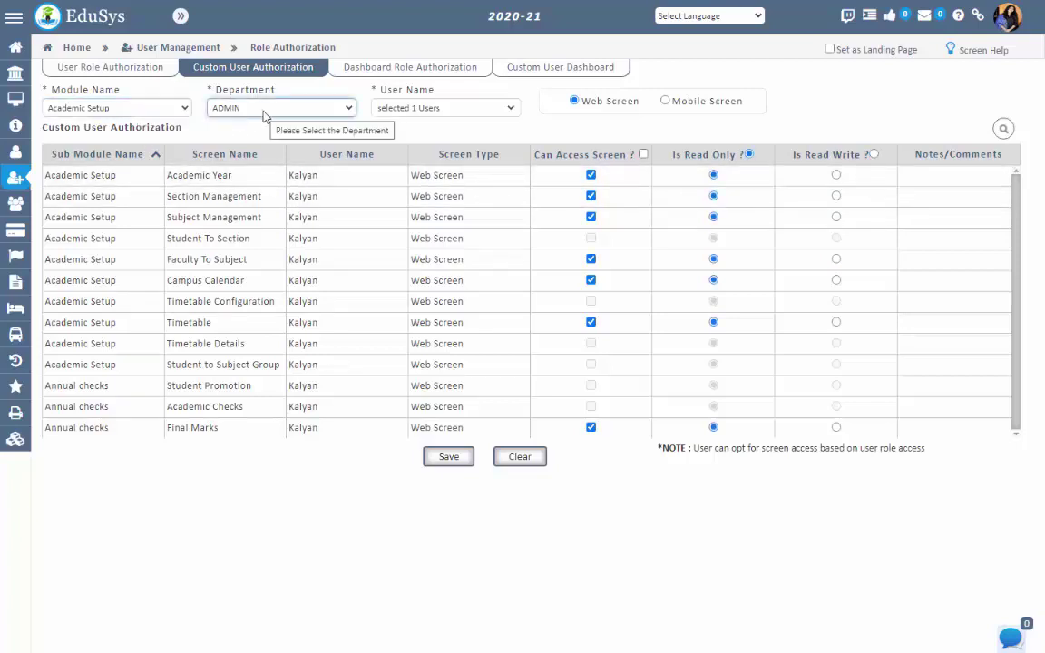
# Revoke the selected user's access to the Academic Year screen
pyautogui.click(410, 111)
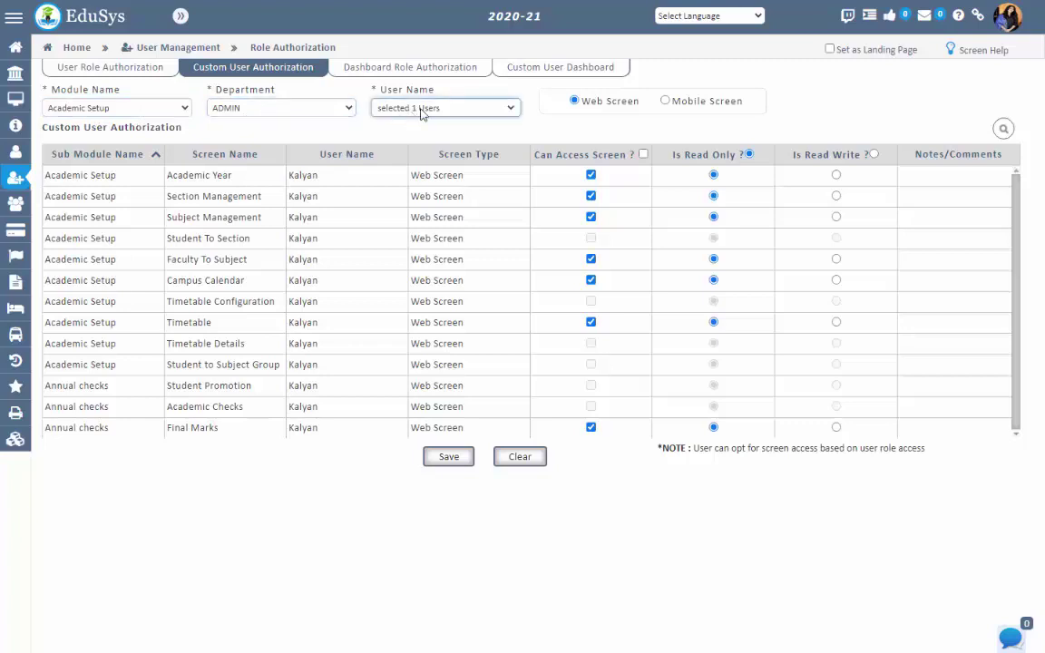
pyautogui.click(463, 108)
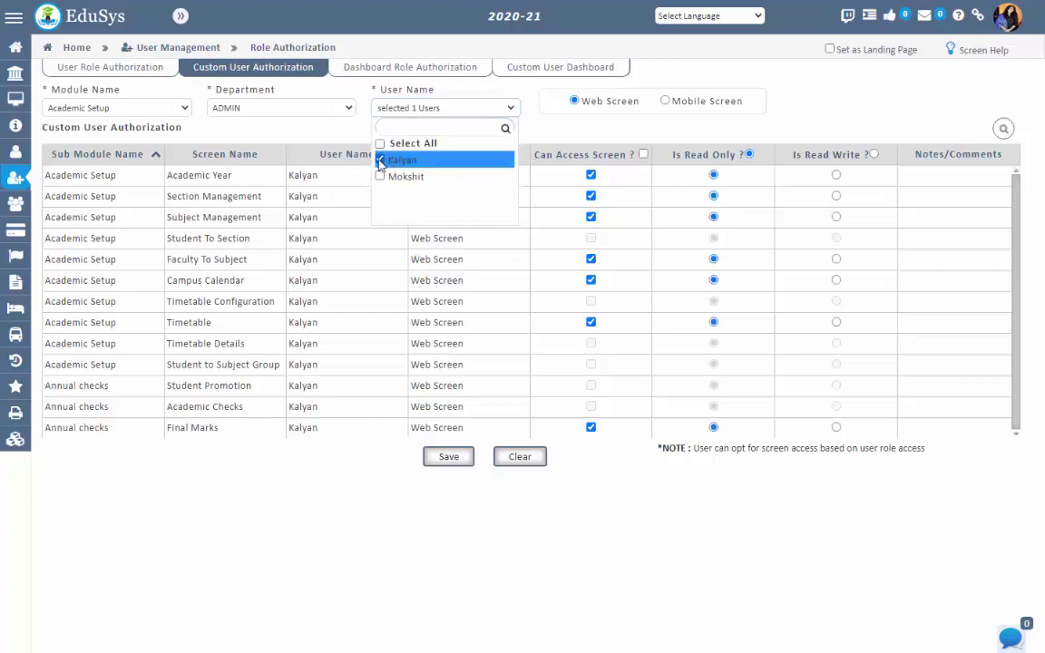
pyautogui.click(497, 207)
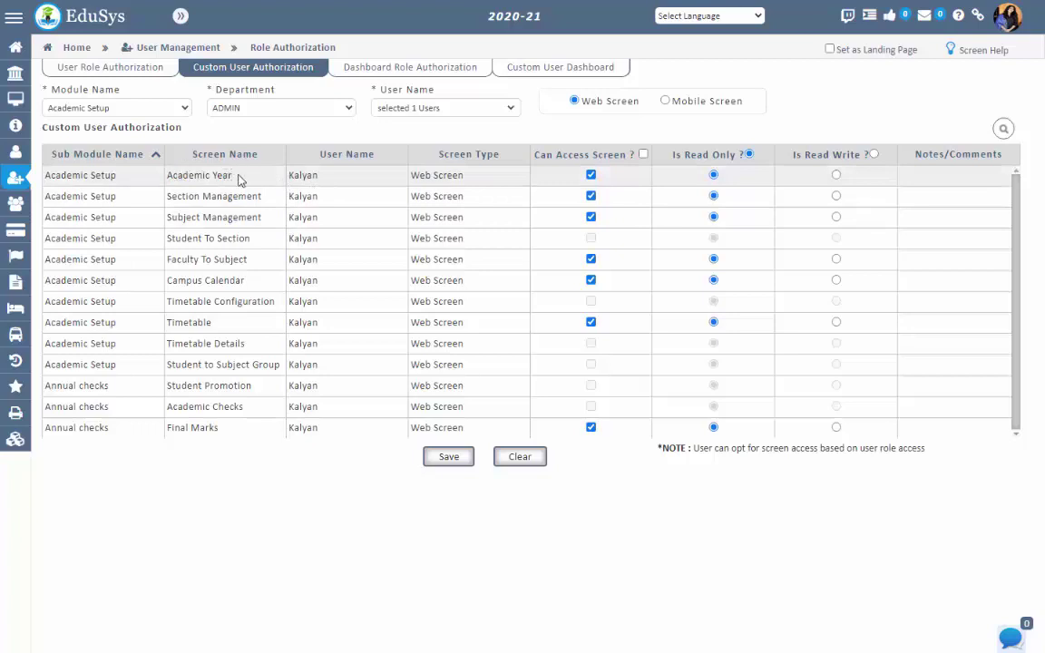
pyautogui.click(590, 176)
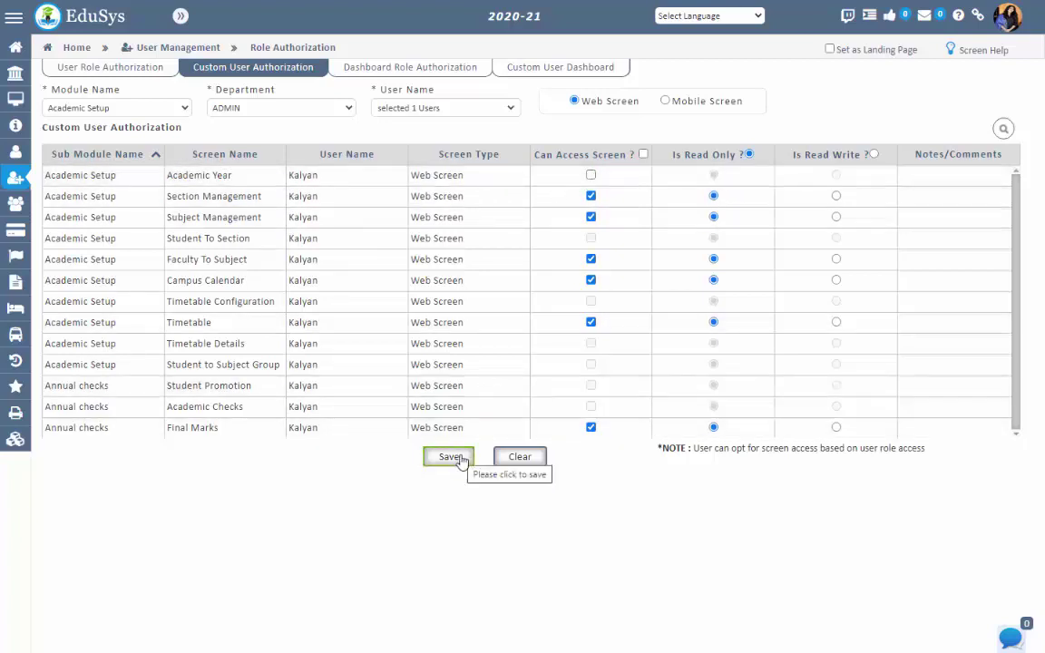
pyautogui.moveTo(234, 179); pyautogui.dragTo(164, 178)
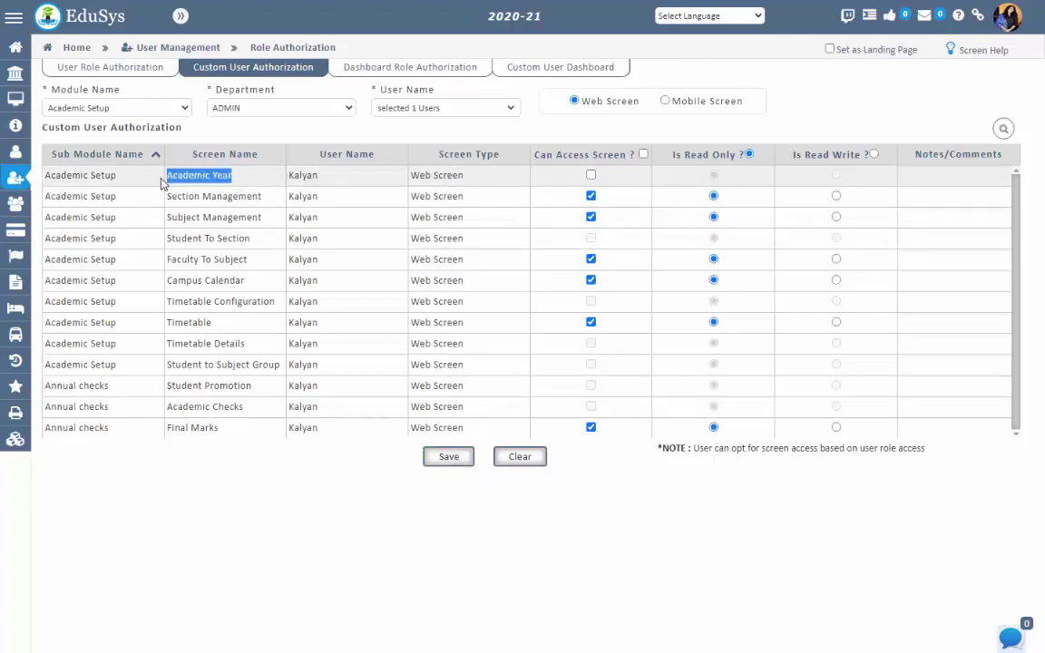
pyautogui.click(249, 178)
# Grant access to all available screens, drop the second user, and clear the form
pyautogui.click(407, 110)
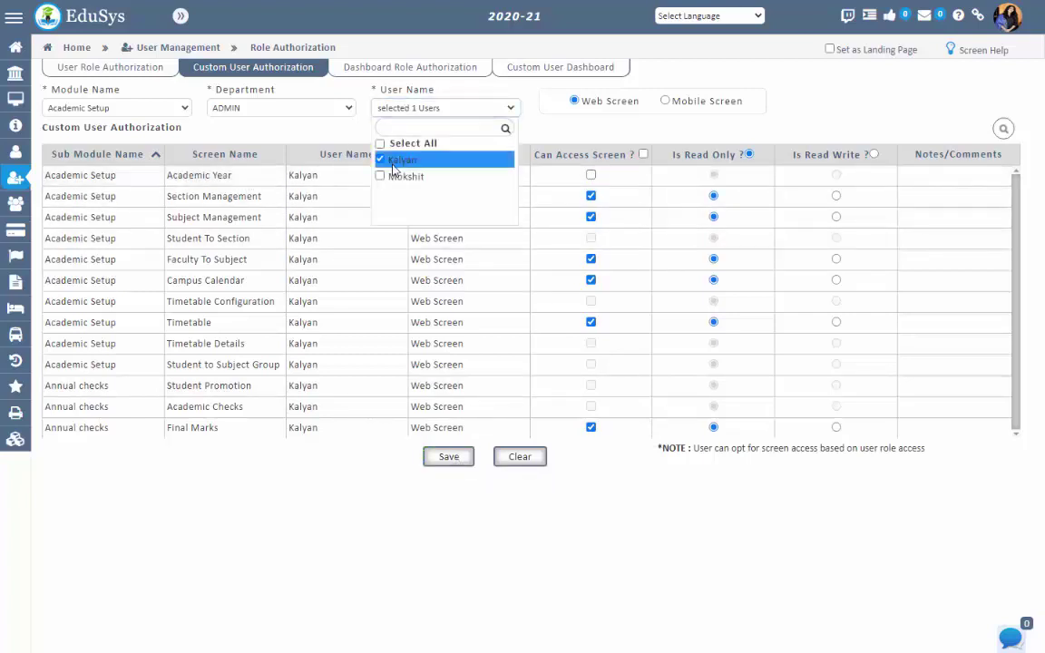
pyautogui.click(257, 187)
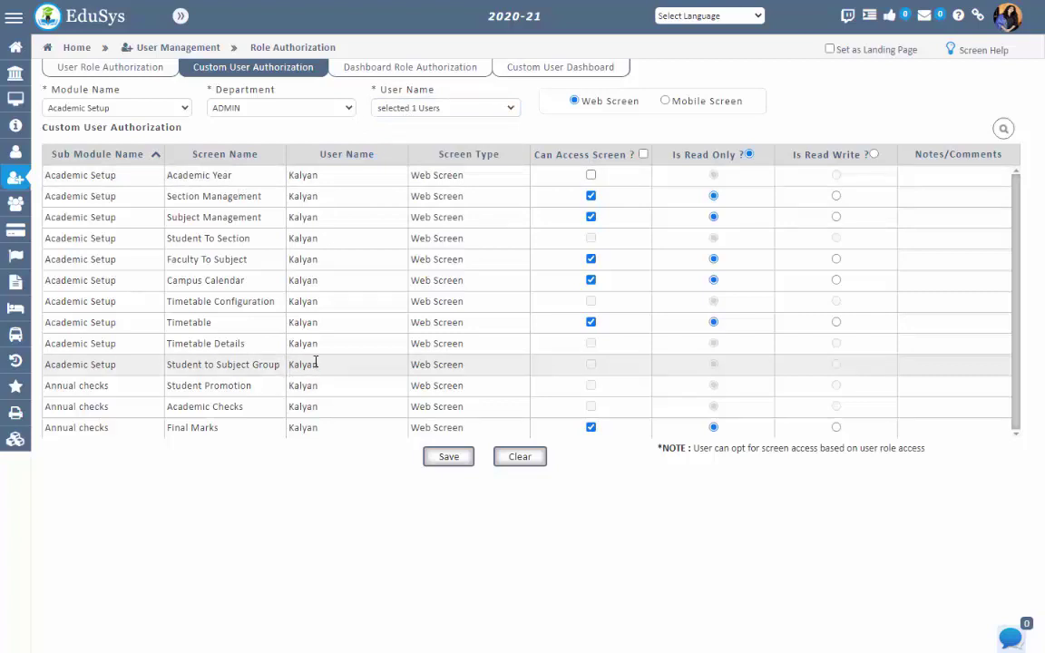
pyautogui.click(643, 156)
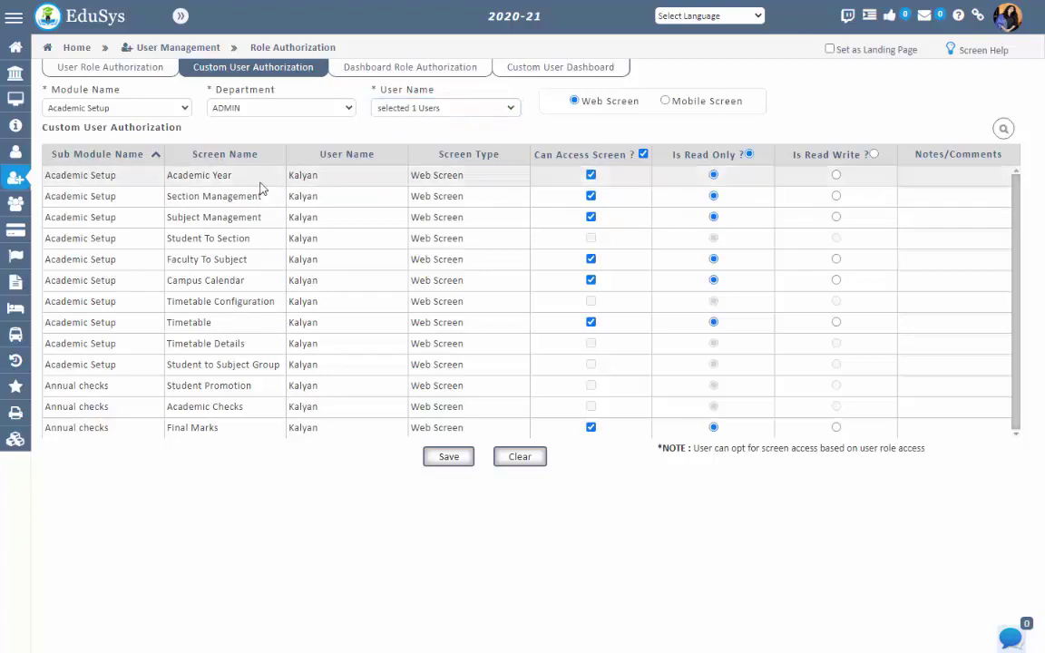
pyautogui.click(444, 108)
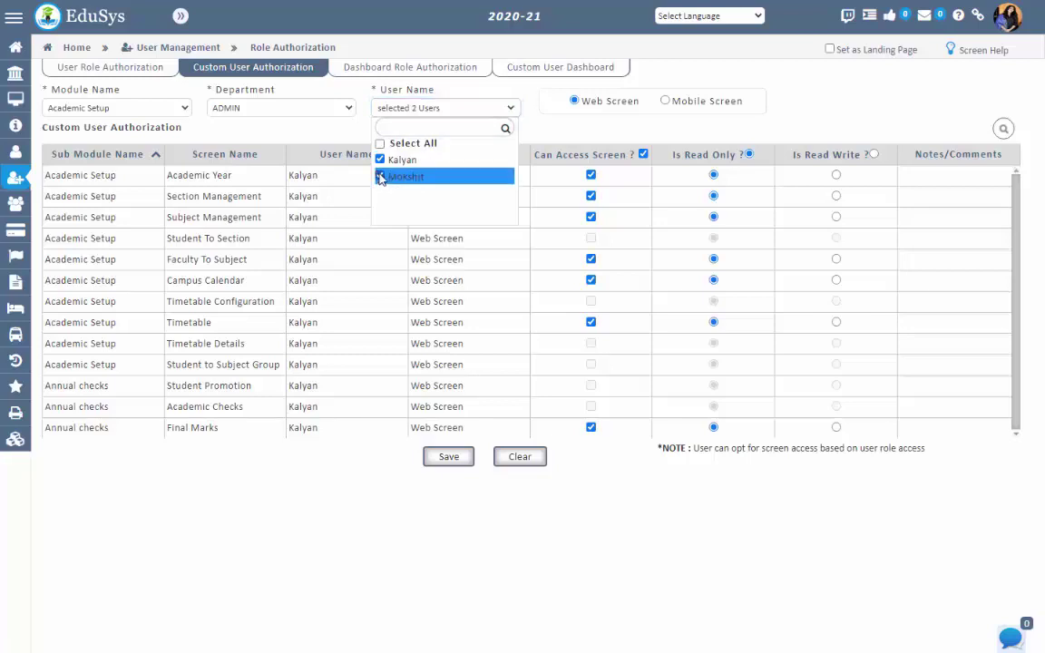
pyautogui.click(381, 177)
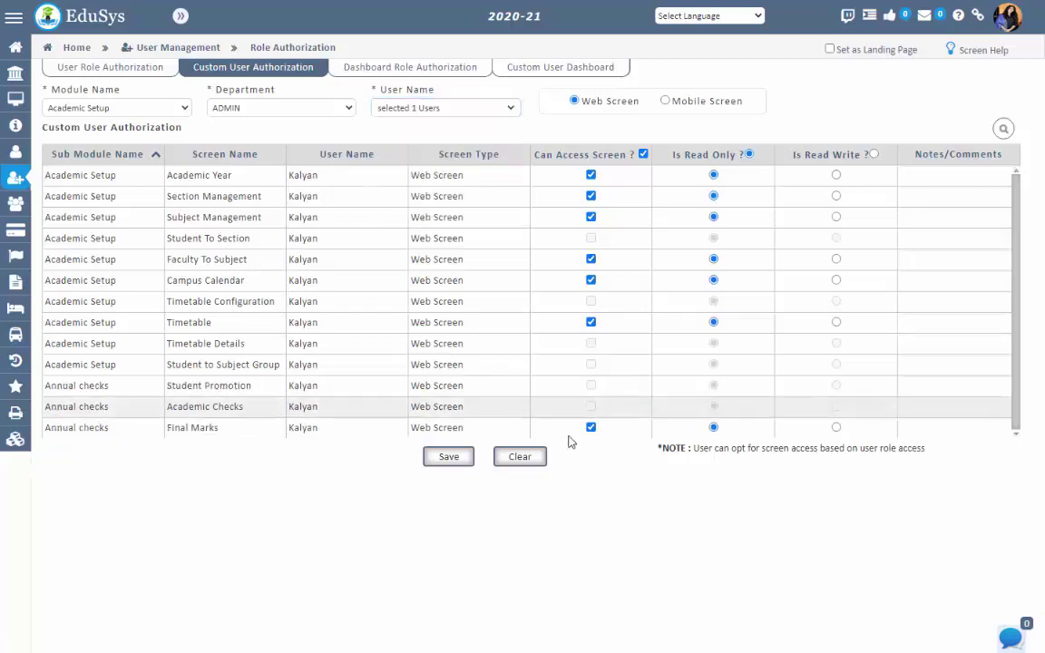
pyautogui.click(517, 461)
# Confirm the clear, check mobile screen permissions, and return to web screen permissions
pyautogui.click(479, 245)
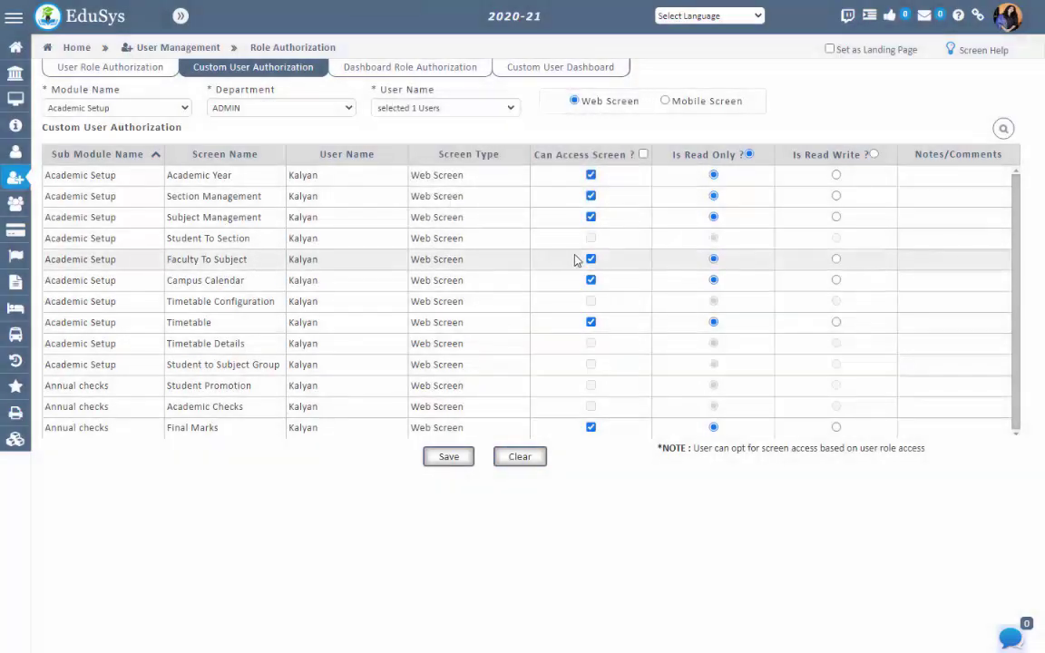
pyautogui.click(1002, 129)
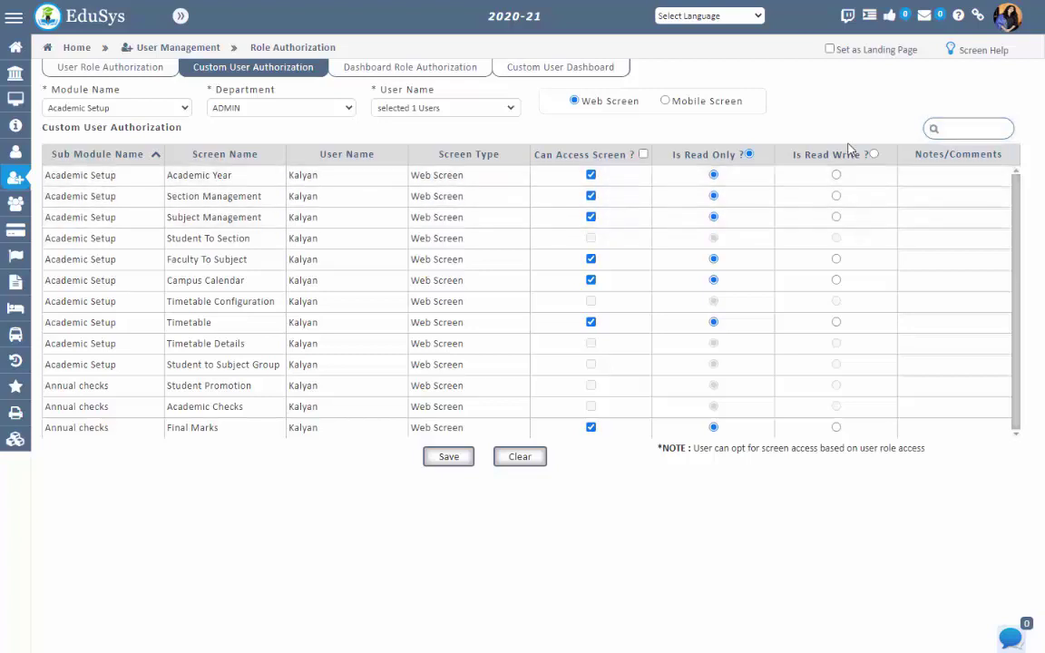
pyautogui.click(890, 127)
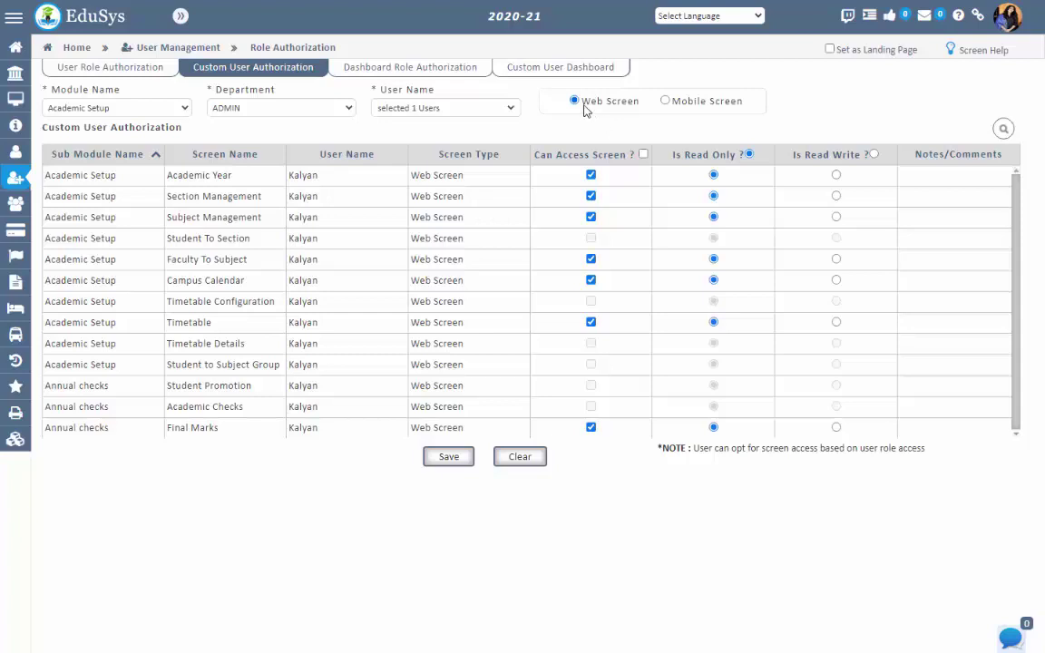
pyautogui.click(666, 102)
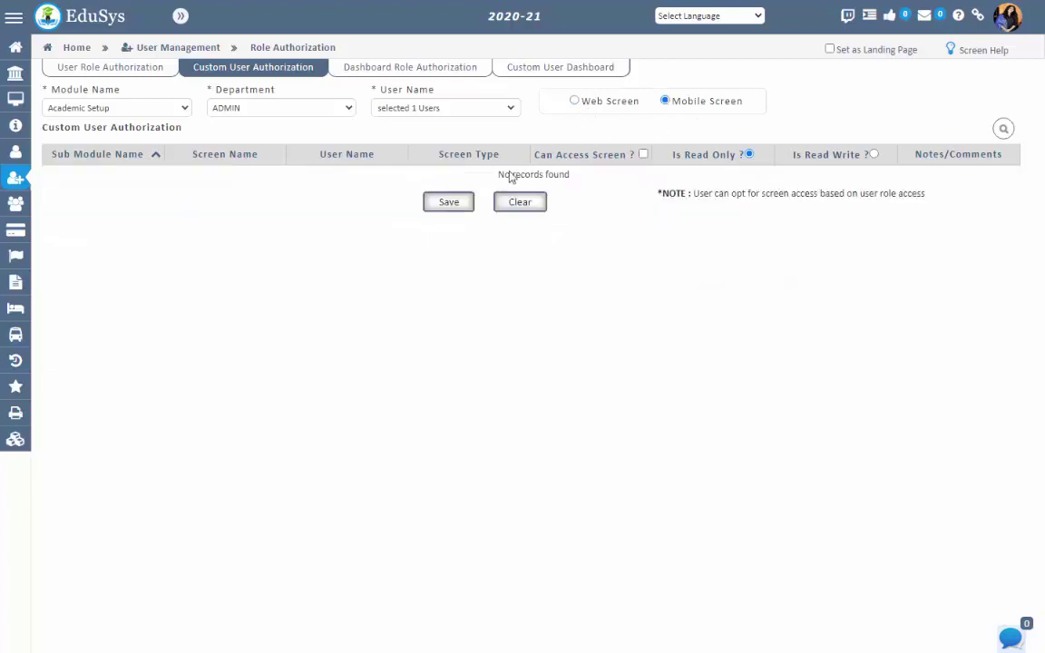
pyautogui.click(576, 101)
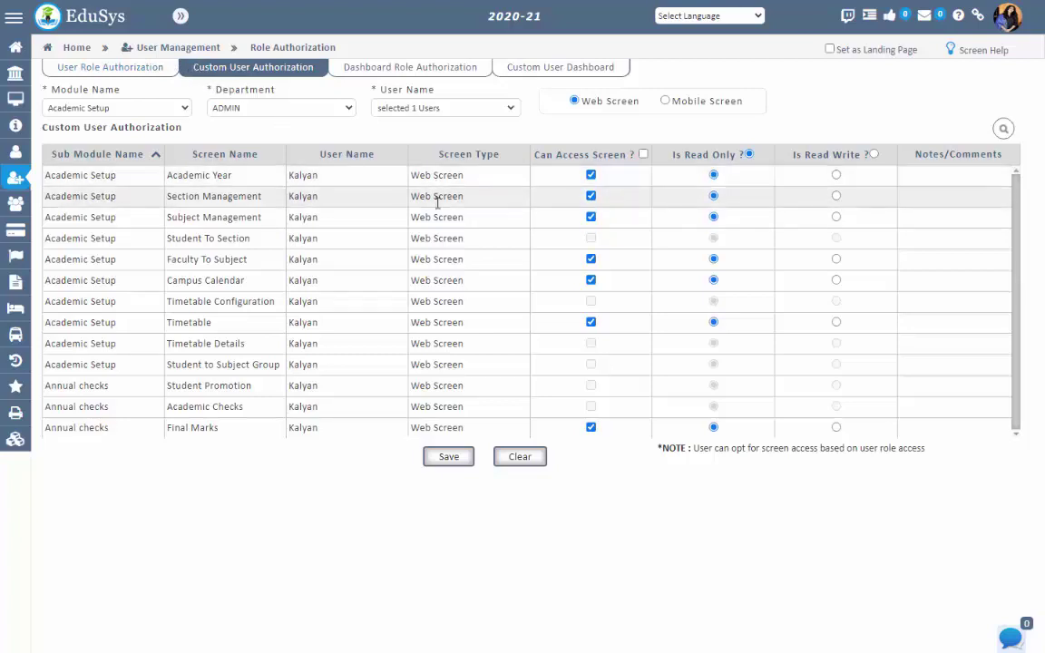
# Switch to Dashboard Role Authorization, keeping the current branch selected
pyautogui.click(392, 77)
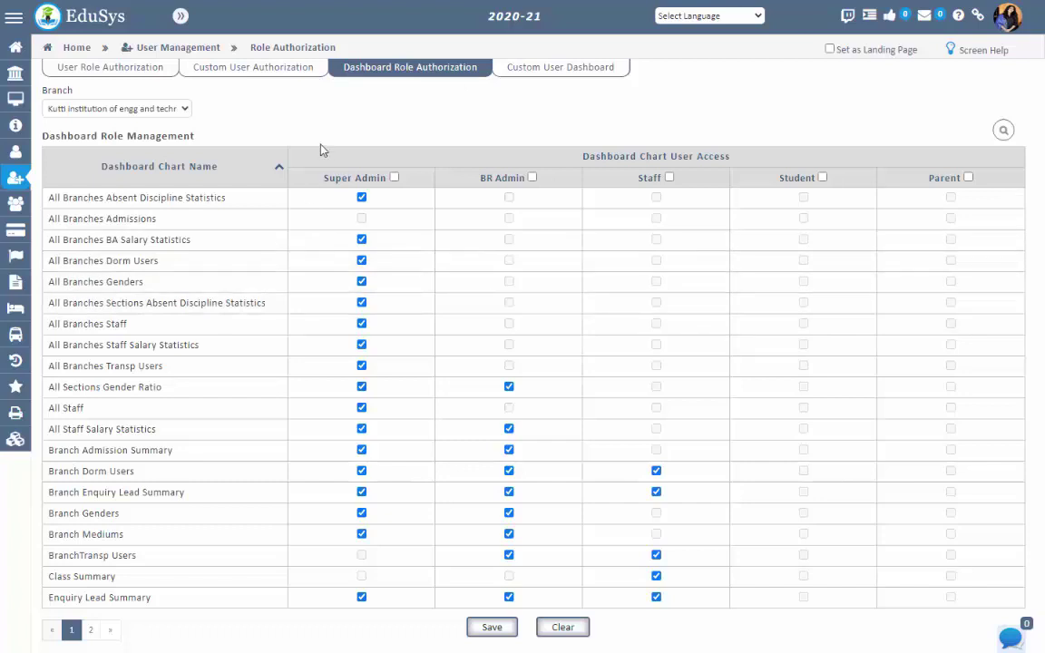
pyautogui.moveTo(163, 124); pyautogui.dragTo(373, 193)
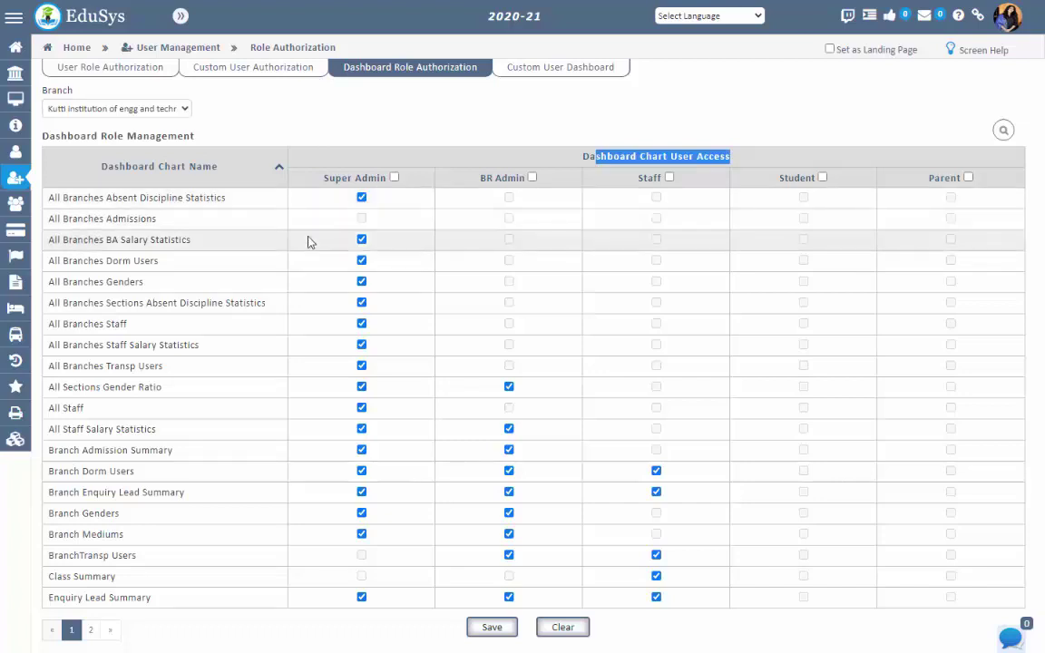
pyautogui.click(224, 107)
pyautogui.click(173, 110)
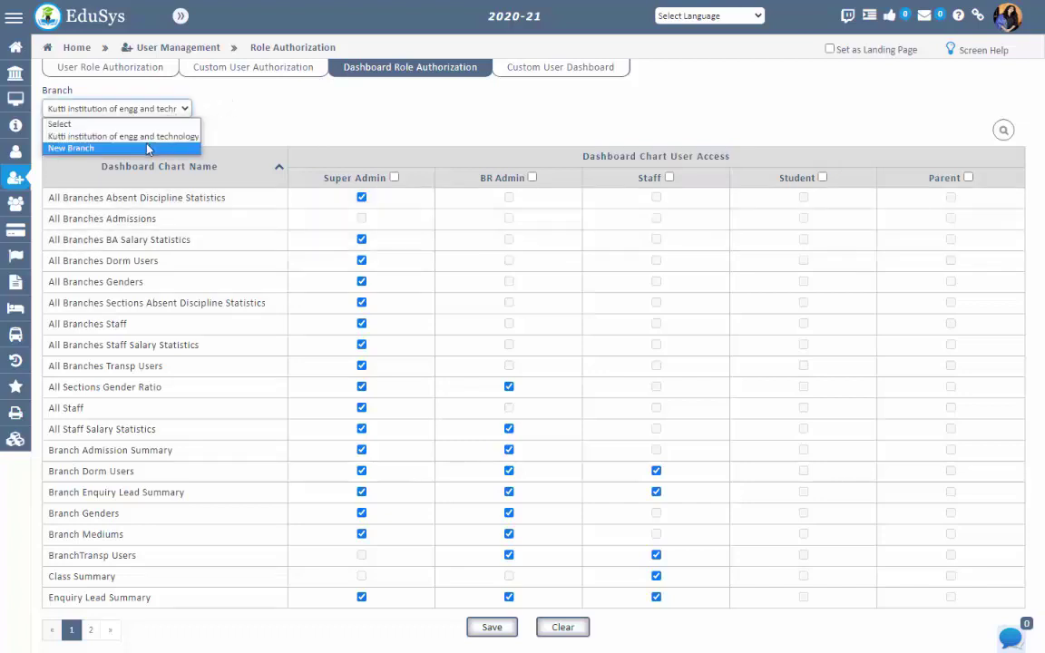
pyautogui.click(273, 180)
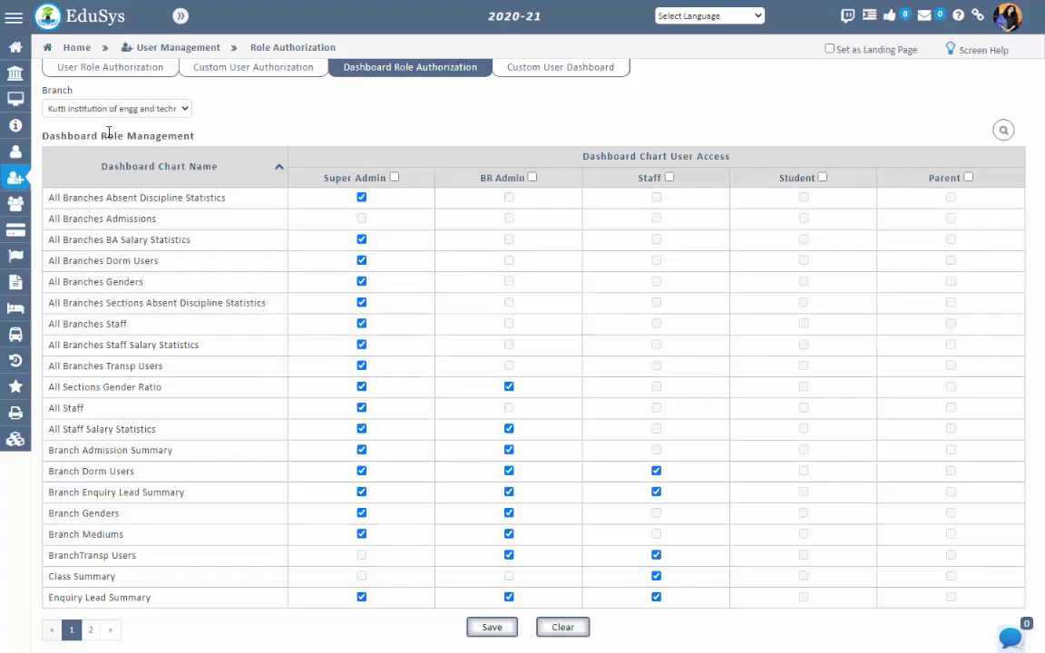
pyautogui.moveTo(110, 70)
pyautogui.click(254, 70)
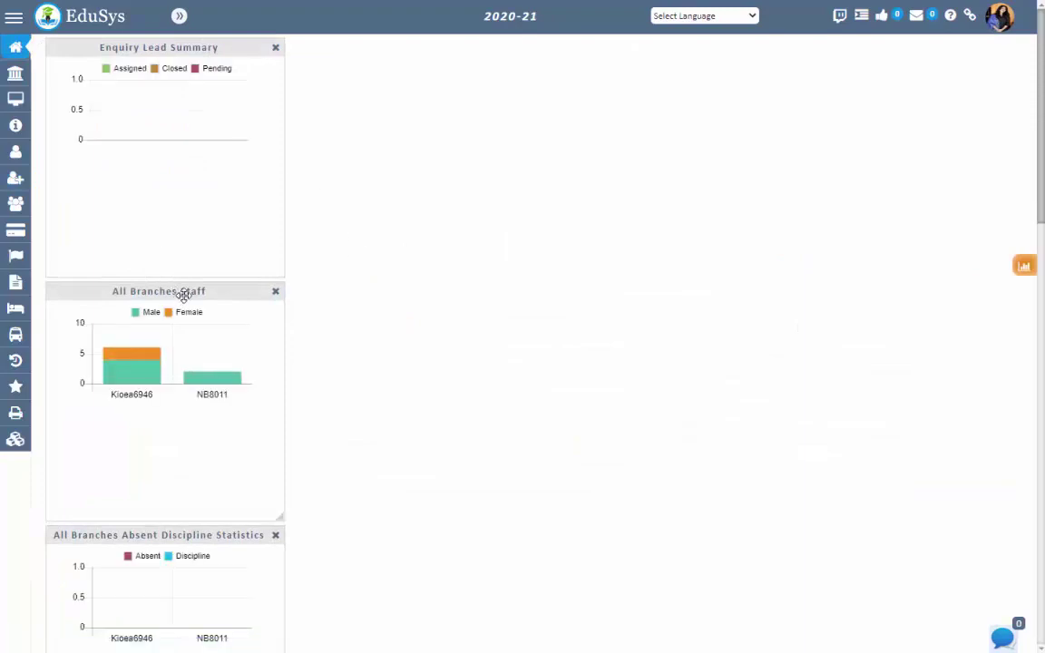
pyautogui.hotkey('alt', 'Left')
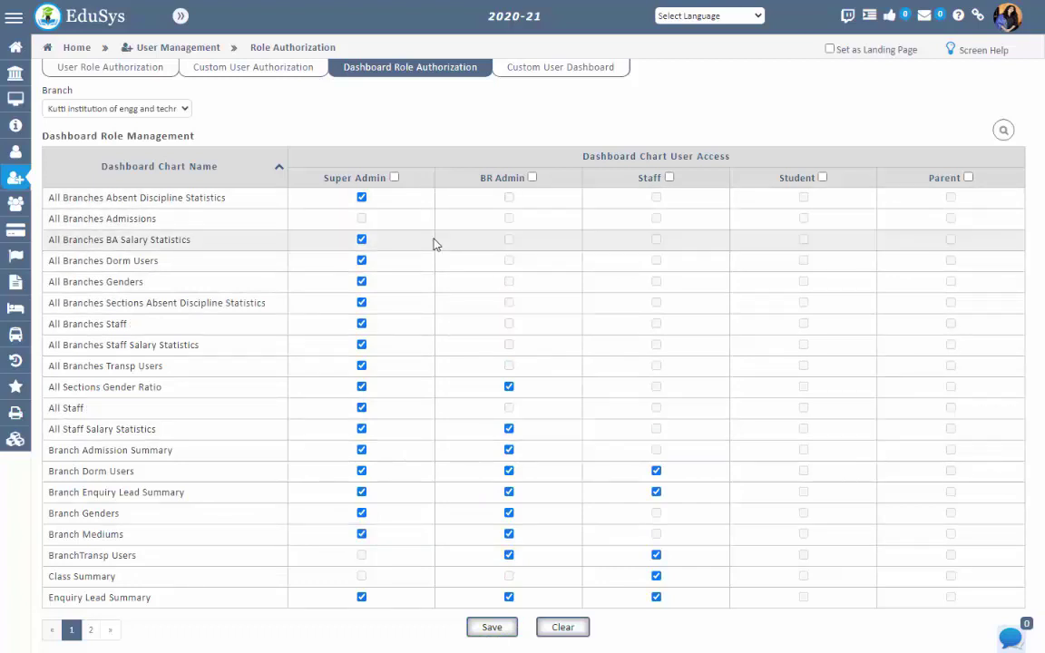
# Untick and re-tick Super Admin access to the absent discipline and All Branches Staff charts
pyautogui.click(362, 305)
pyautogui.click(362, 324)
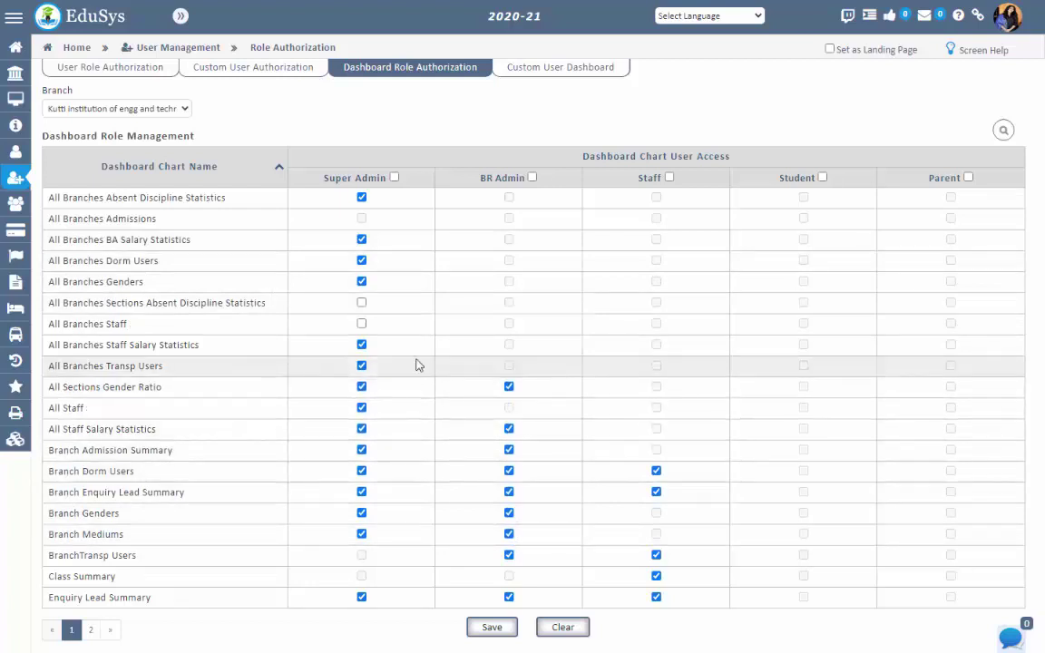
pyautogui.click(362, 324)
pyautogui.click(362, 302)
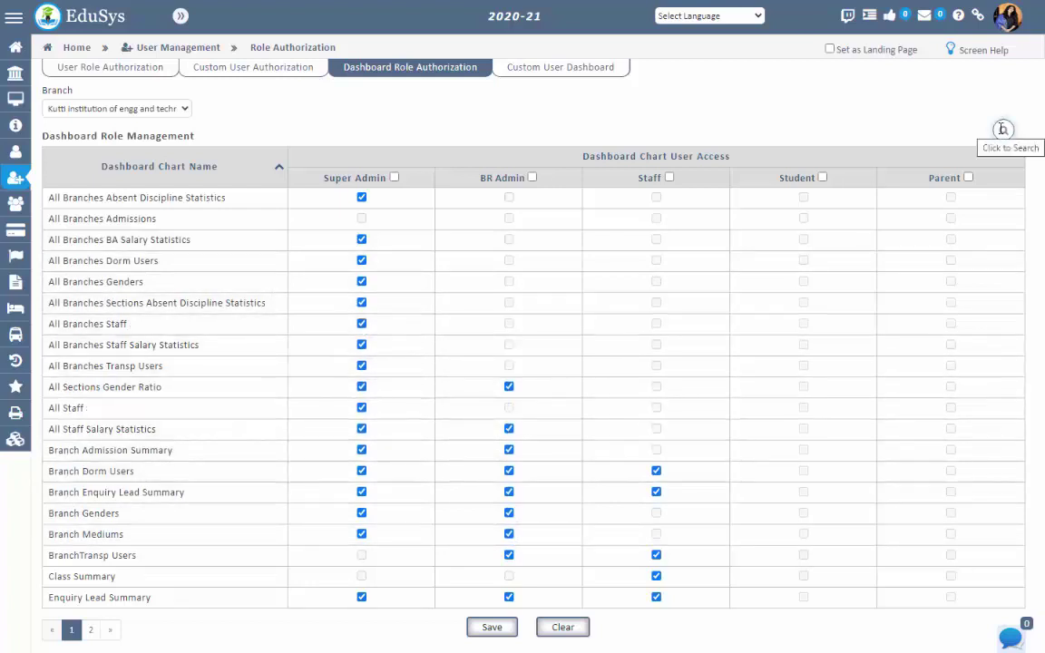
# Clear the dashboard role authorization form, confirming YES, and switch to Custom User Dashboard
pyautogui.click(1002, 129)
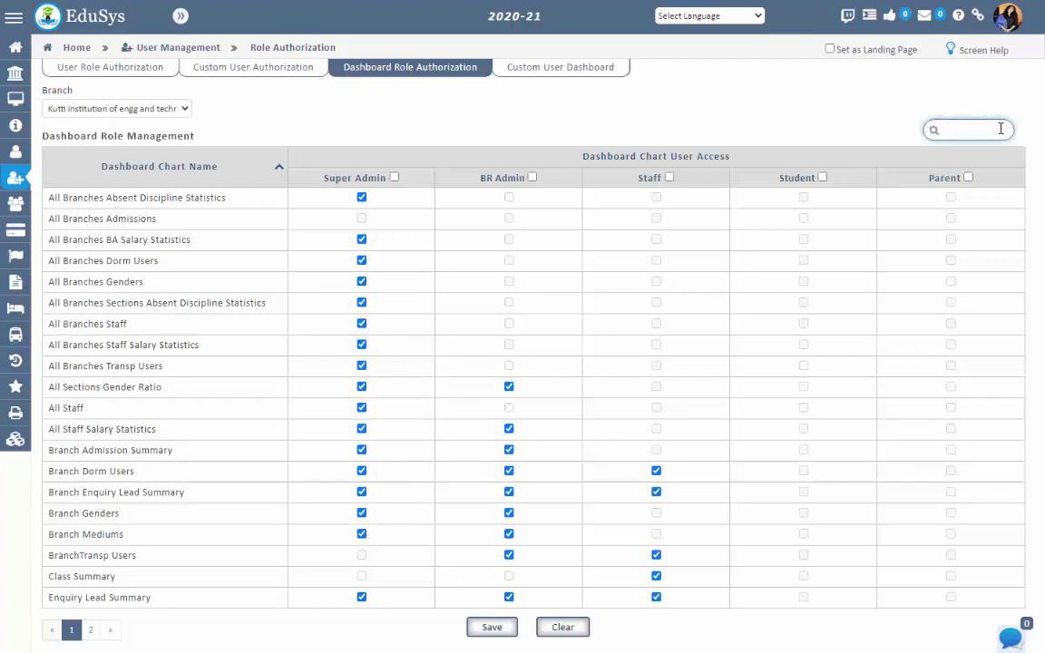
pyautogui.click(570, 626)
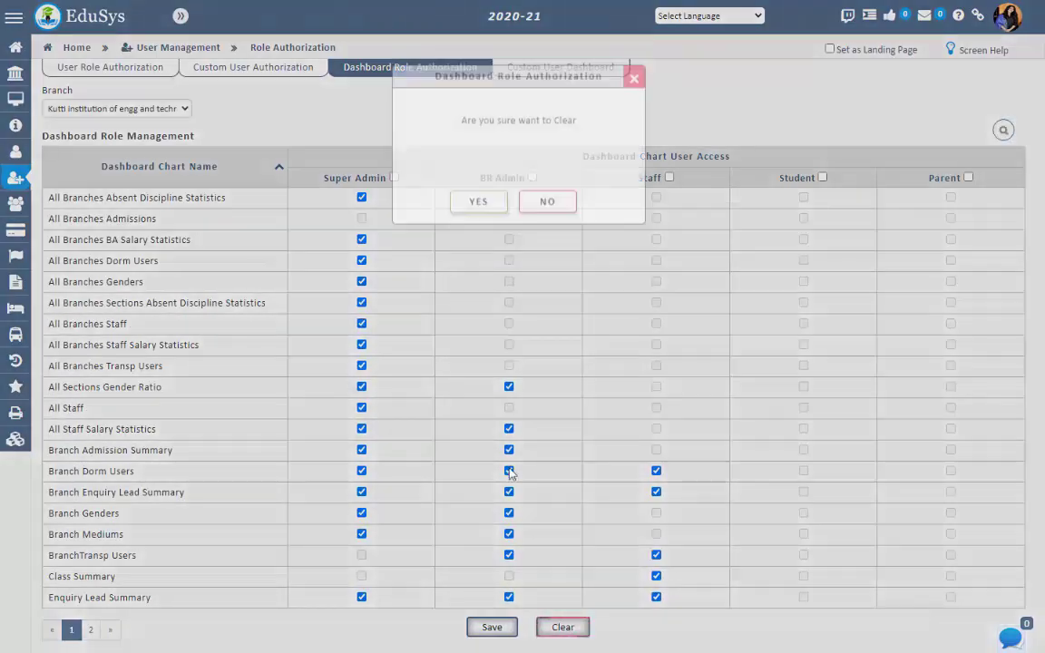
pyautogui.click(474, 246)
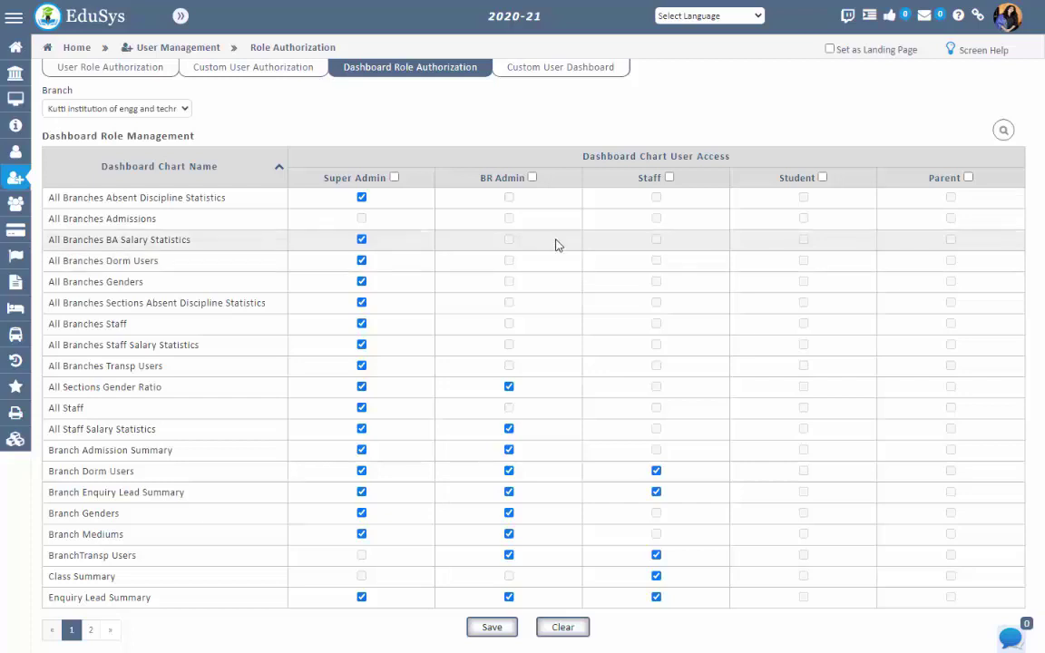
pyautogui.click(537, 72)
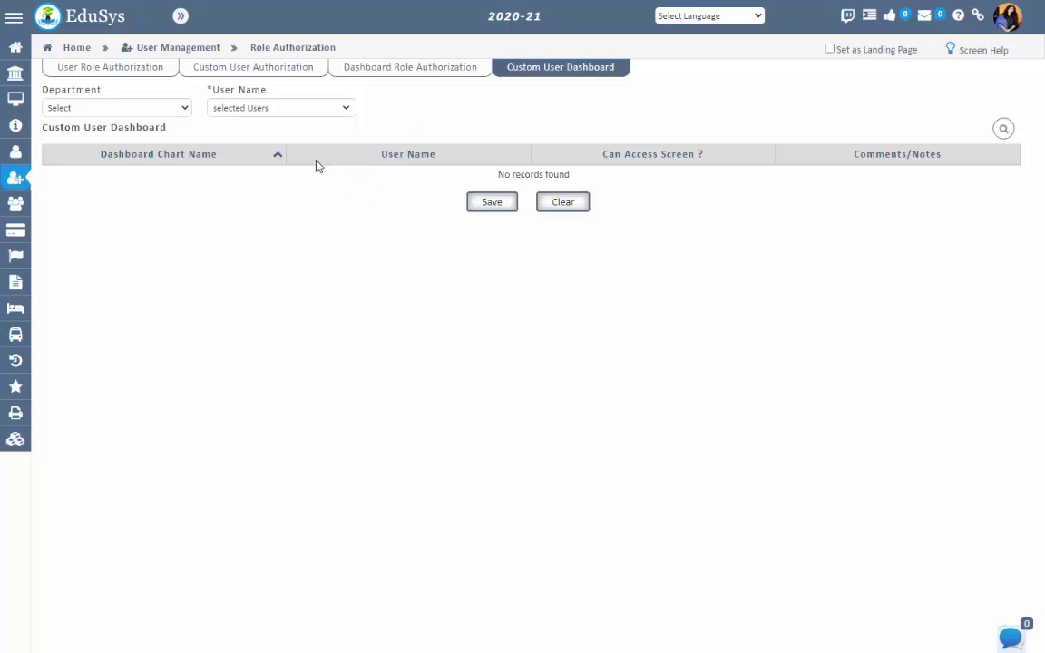
# Choose the Teaching department, find its user list empty, and clear the form
pyautogui.click(136, 107)
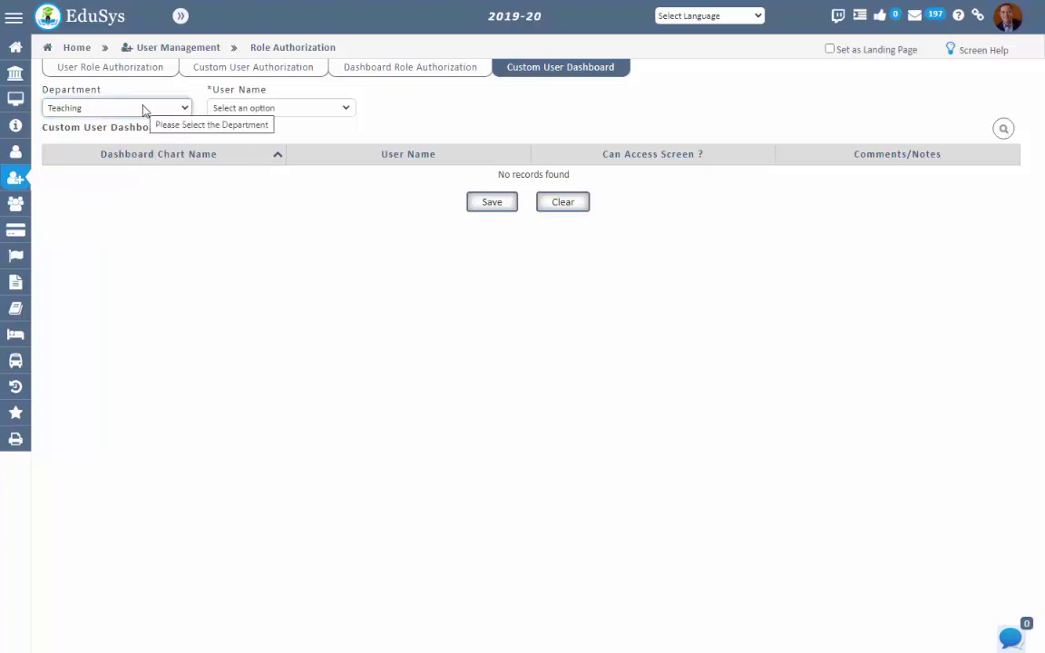
pyautogui.click(269, 110)
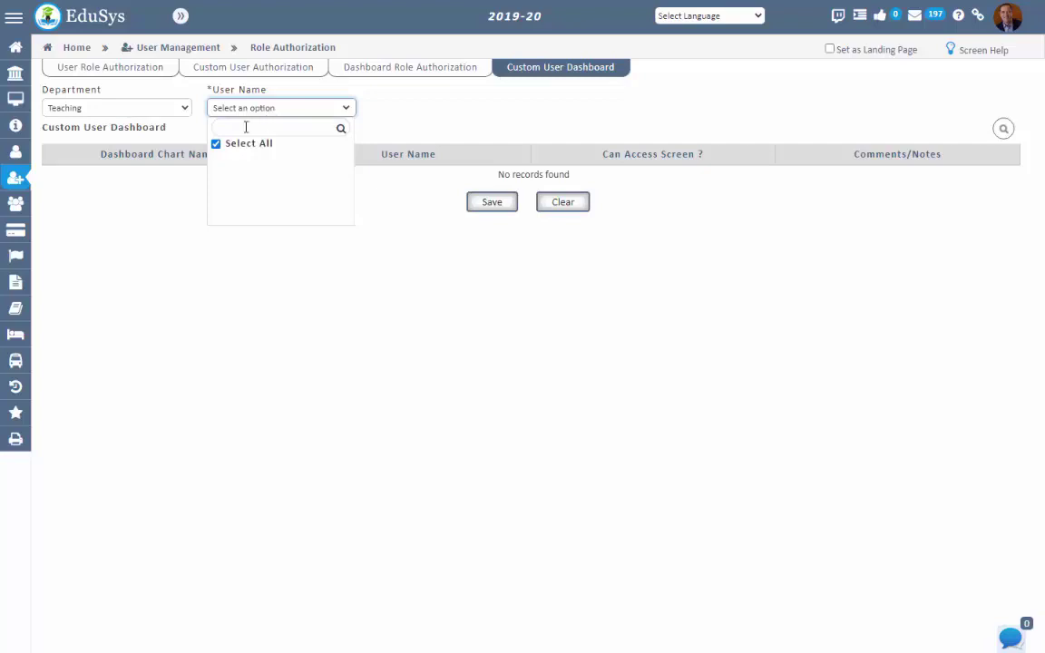
pyautogui.click(245, 108)
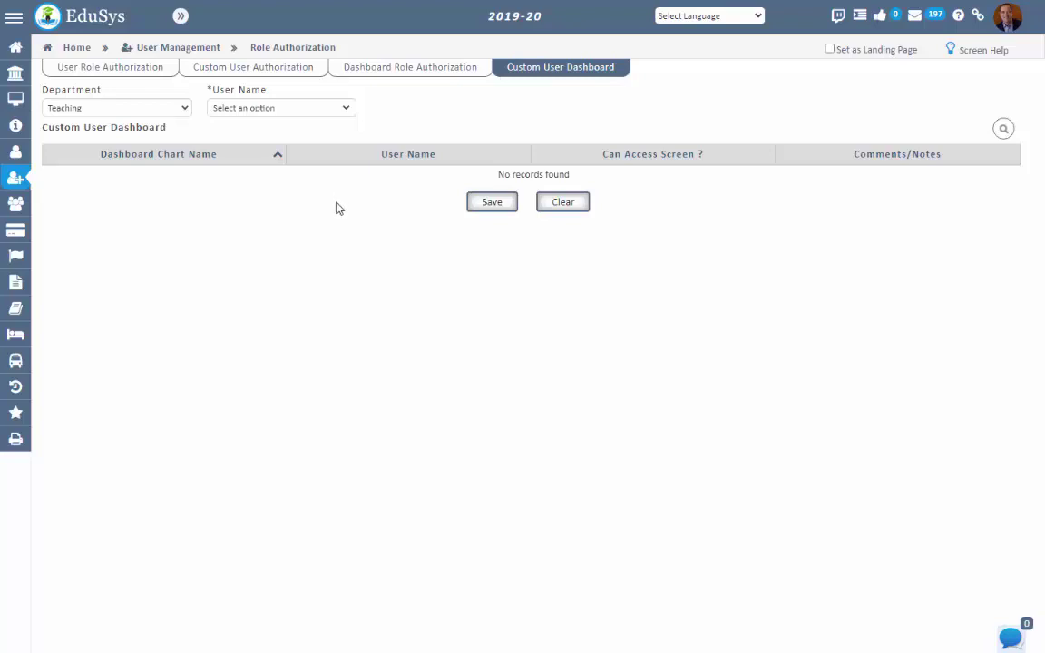
pyautogui.click(1004, 129)
pyautogui.click(569, 205)
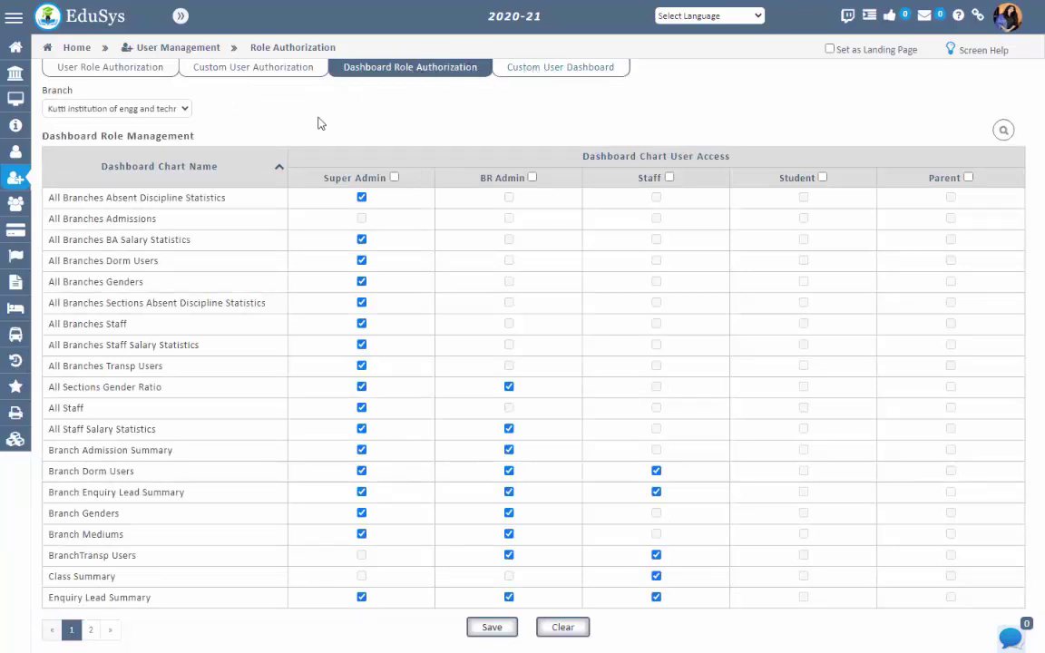
# Return to User Management > Role Authorization > User Role Authorization to view BR Admin and Teacher access levels
pyautogui.moveTo(15, 177)
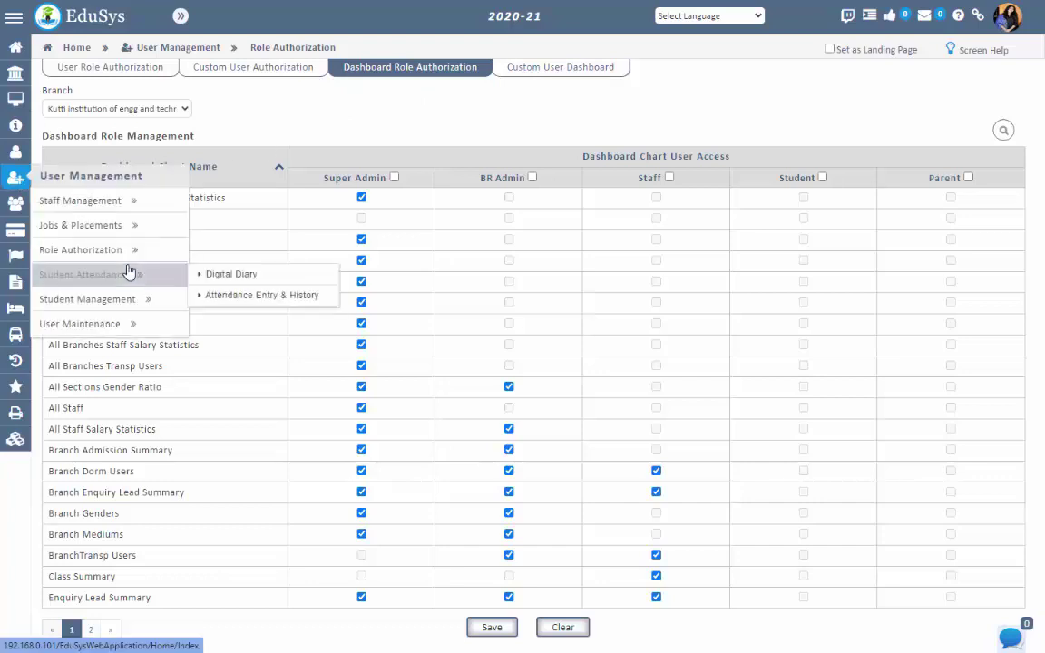
pyautogui.moveTo(131, 249)
pyautogui.click(259, 247)
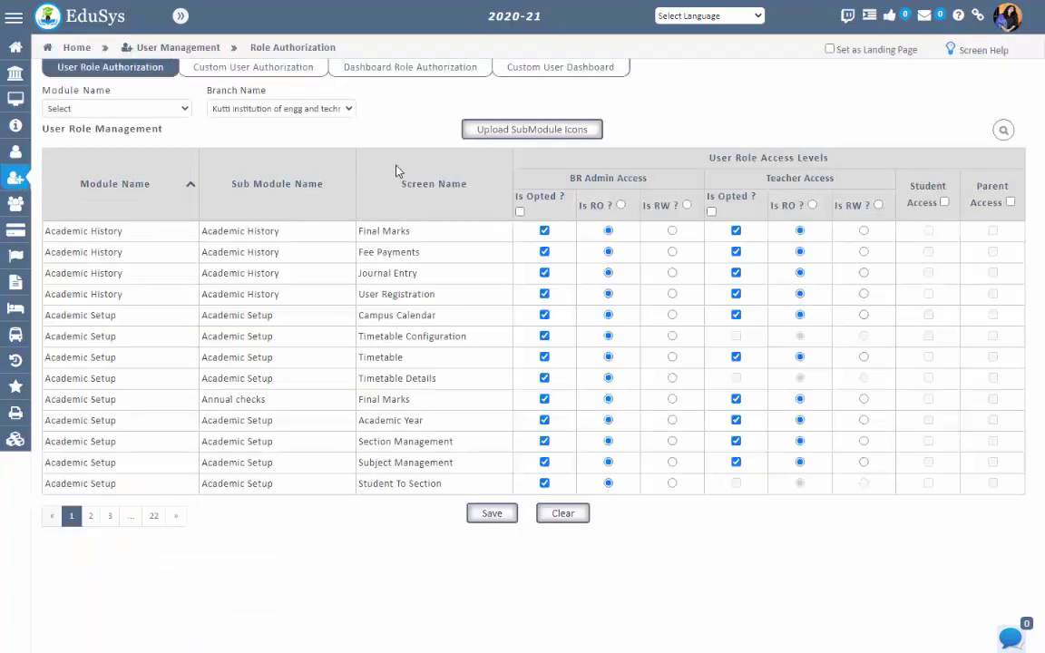